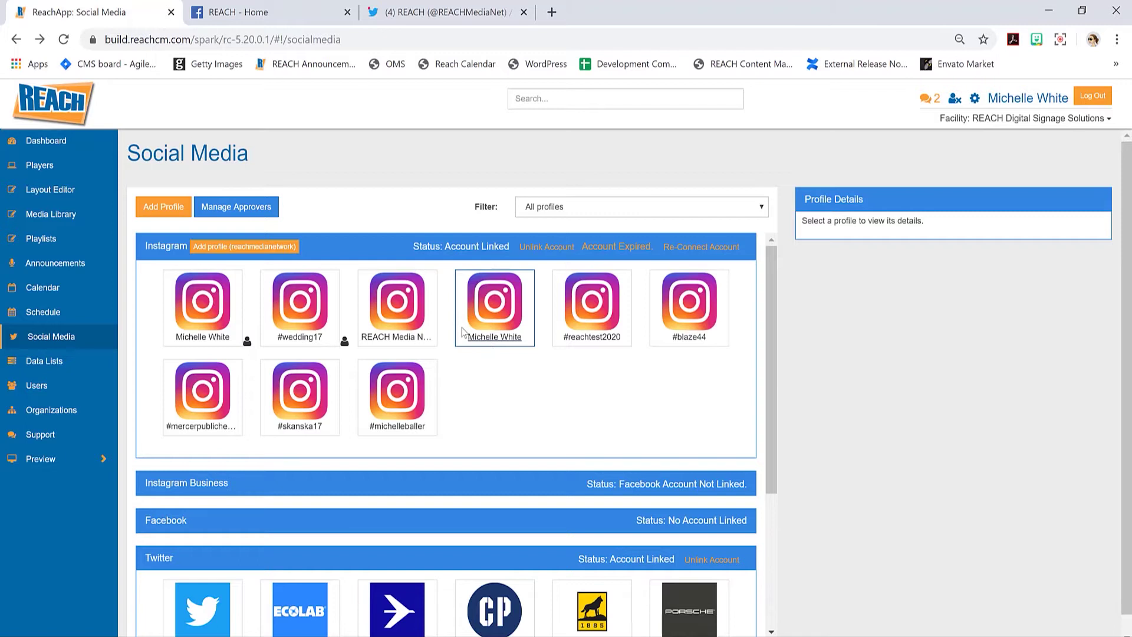
- Review the social media sections in REACH, and view the REACH pages open on Facebook and Twitter
scroll(582, 374, "down", 2)
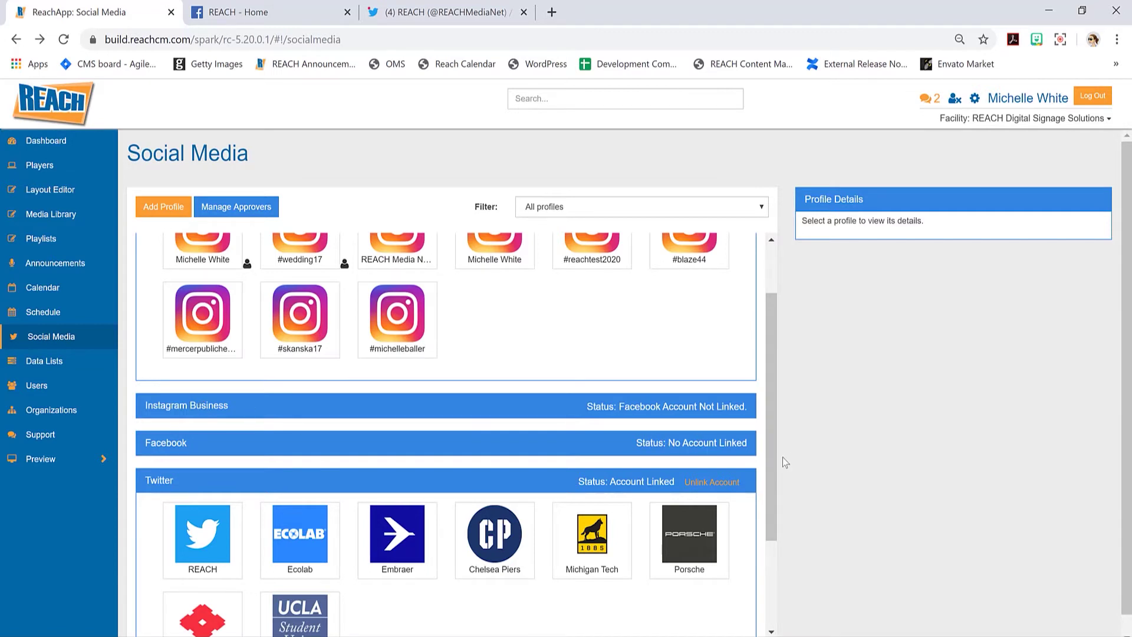
left_click_drag(775, 459, 748, 556)
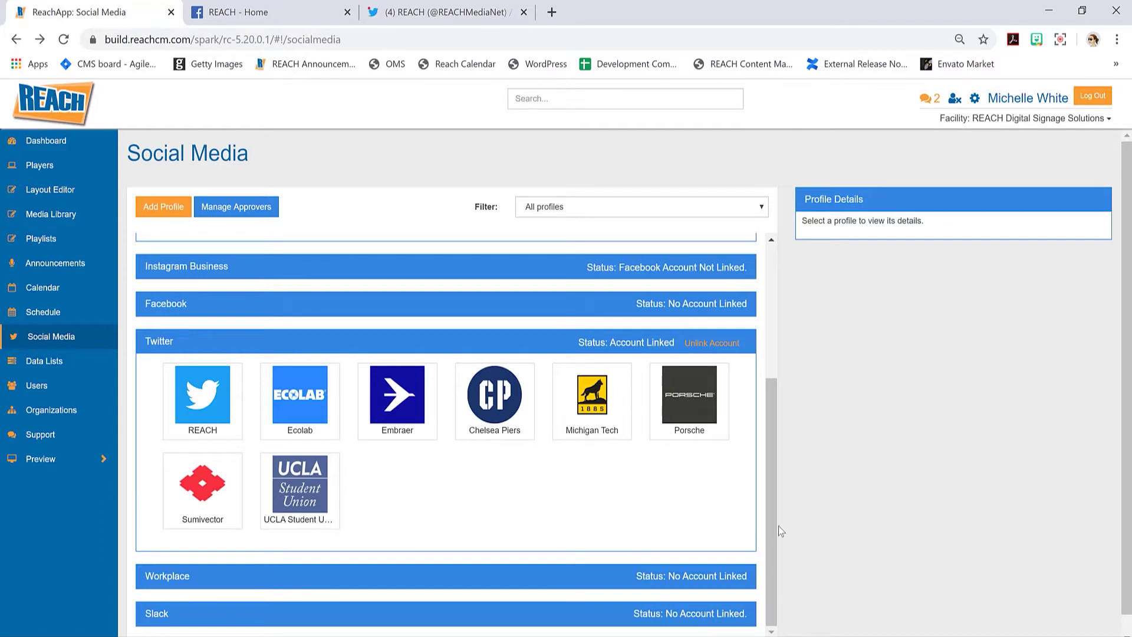
scroll(779, 519, "up", 1)
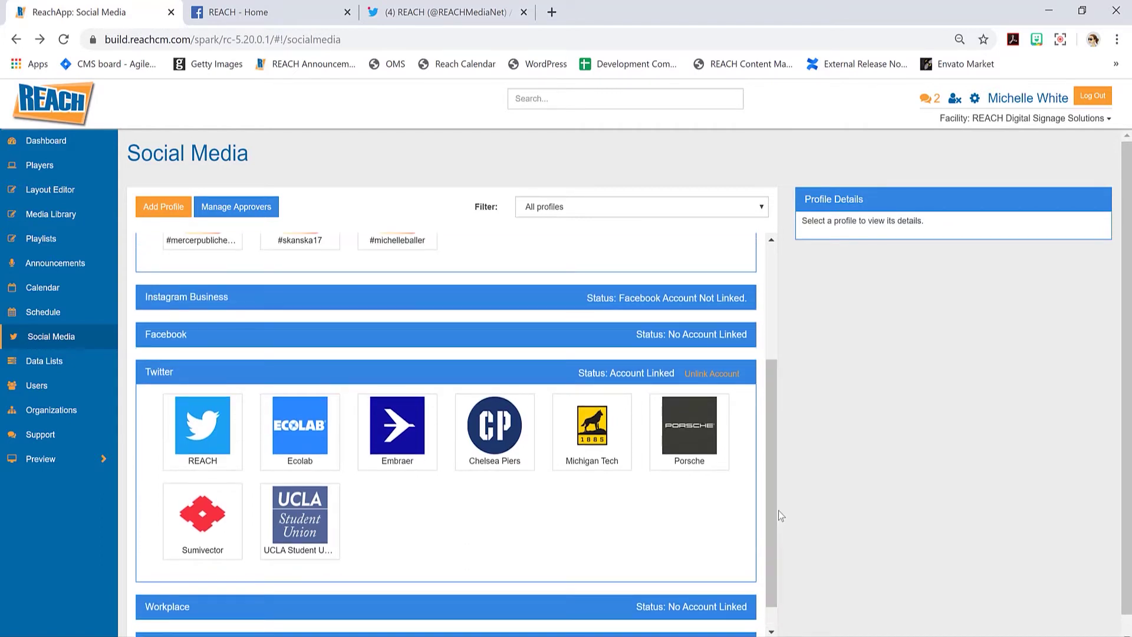
scroll(761, 378, "up", 3)
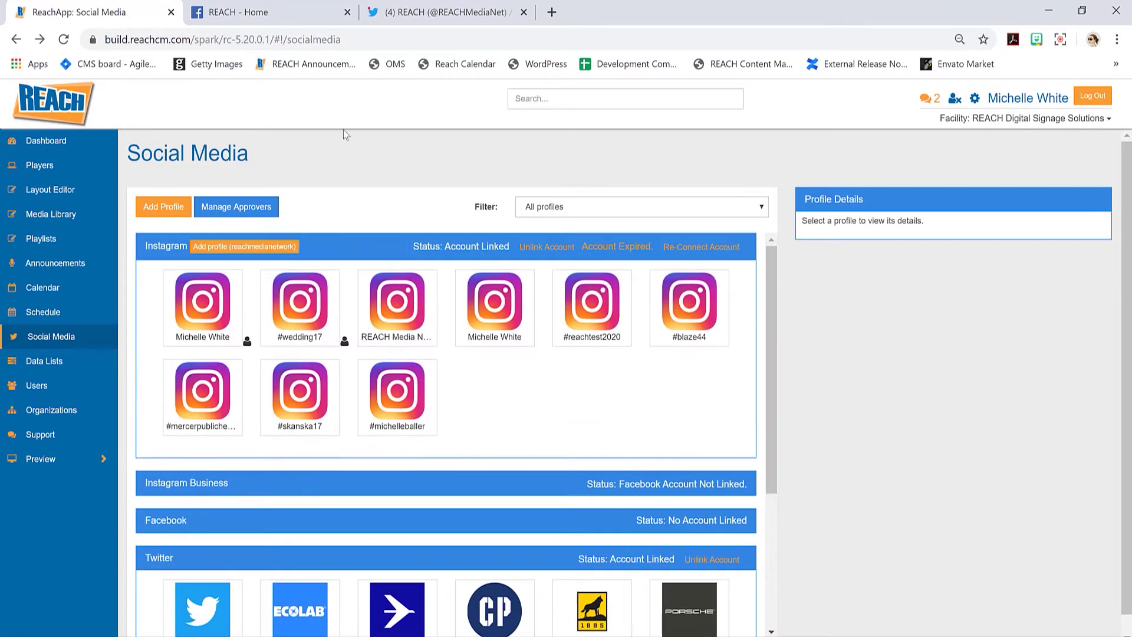
left_click(231, 13)
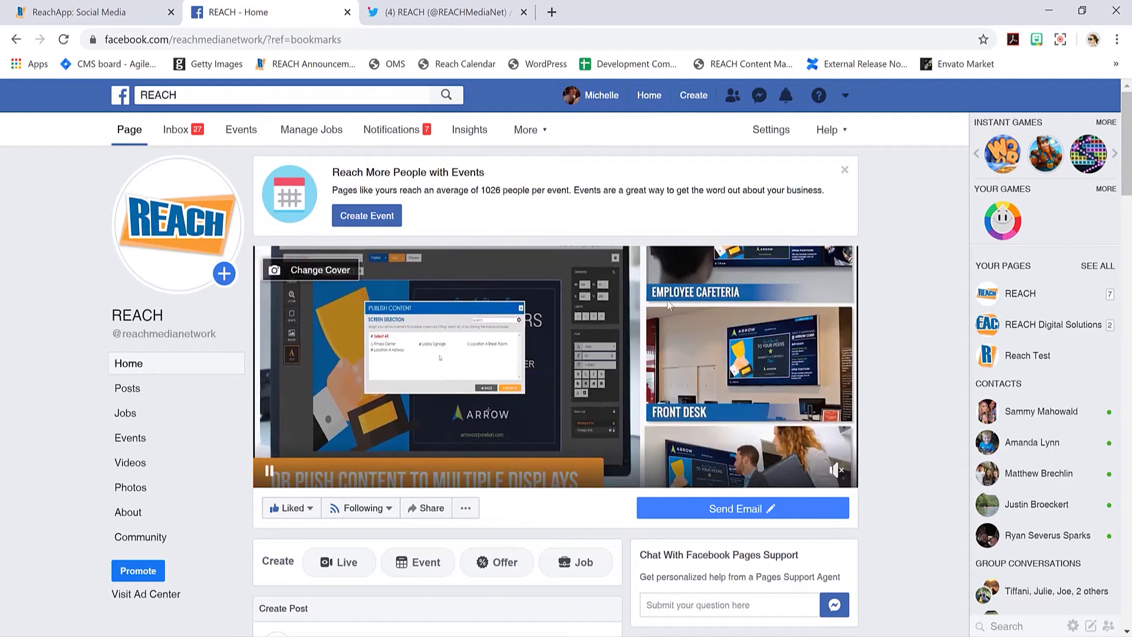
scroll(655, 307, "down", 5)
scroll(654, 307, "down", 6)
scroll(646, 315, "up", 11)
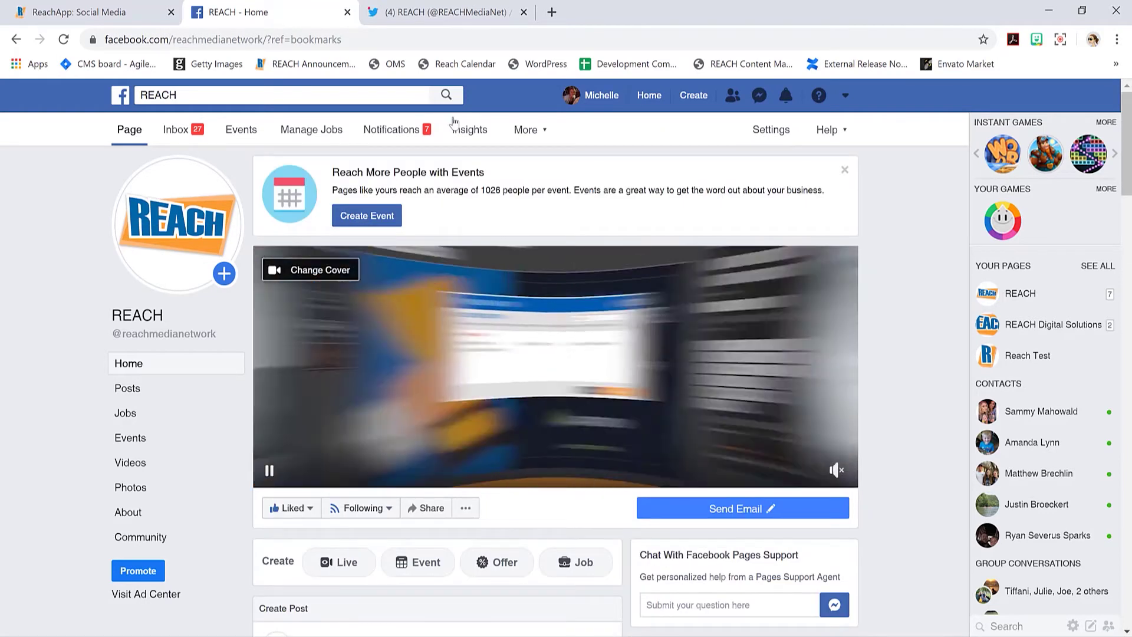
left_click(444, 14)
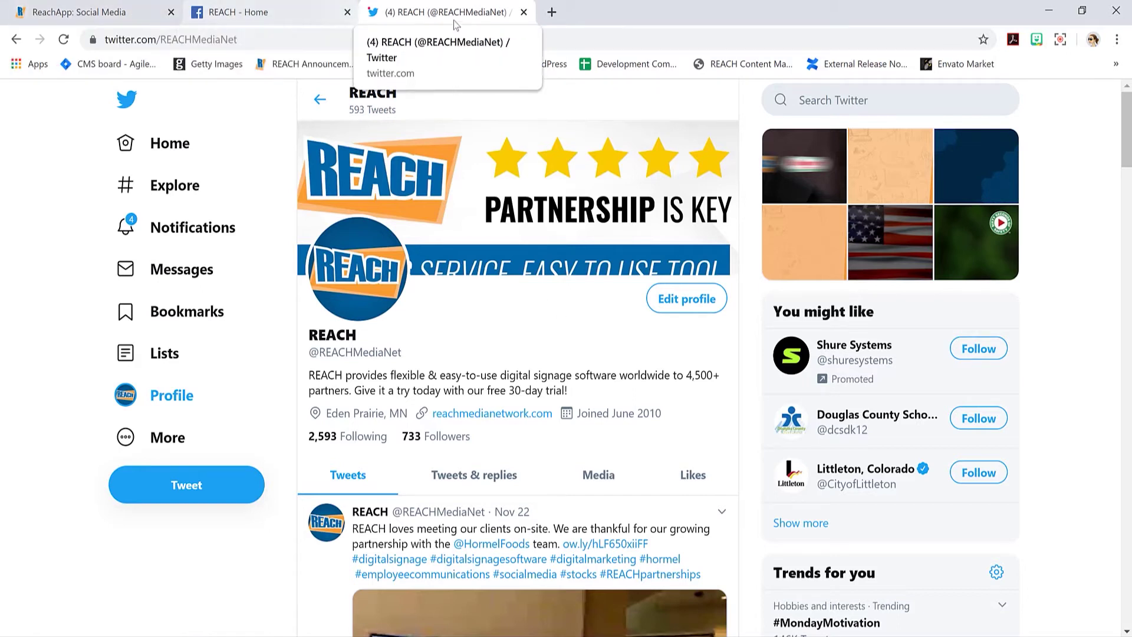
left_click(83, 12)
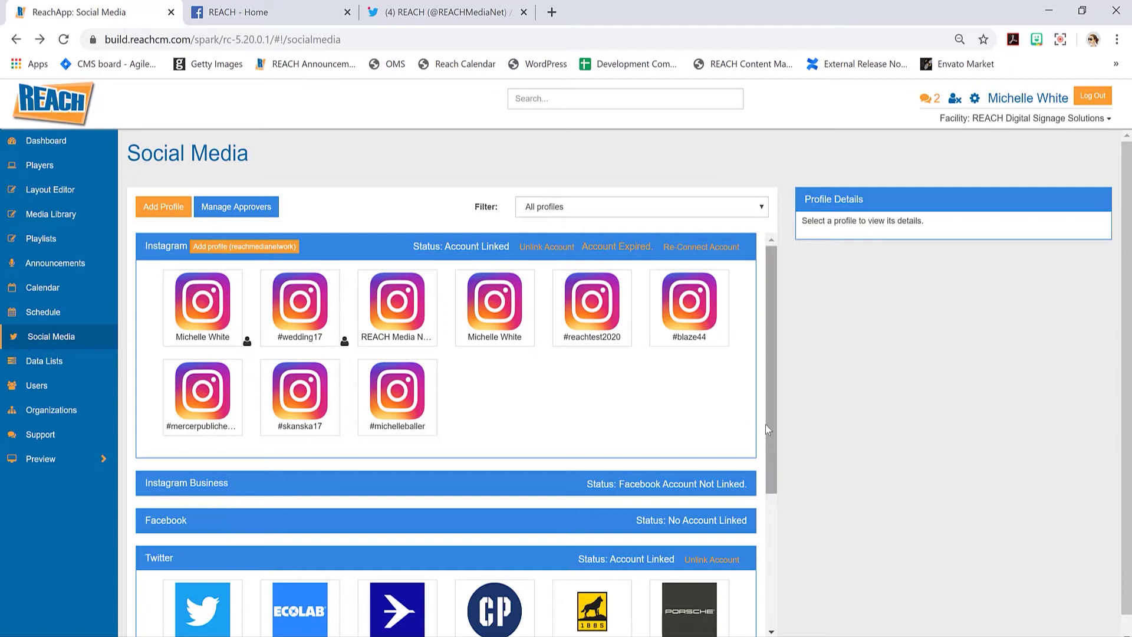
- Link the Facebook account through Add Profile, granting Reach Social Media Integration the requested profile, Instagram and Page access
left_click_drag(776, 444, 776, 472)
left_click_drag(771, 434, 771, 405)
left_click(158, 208)
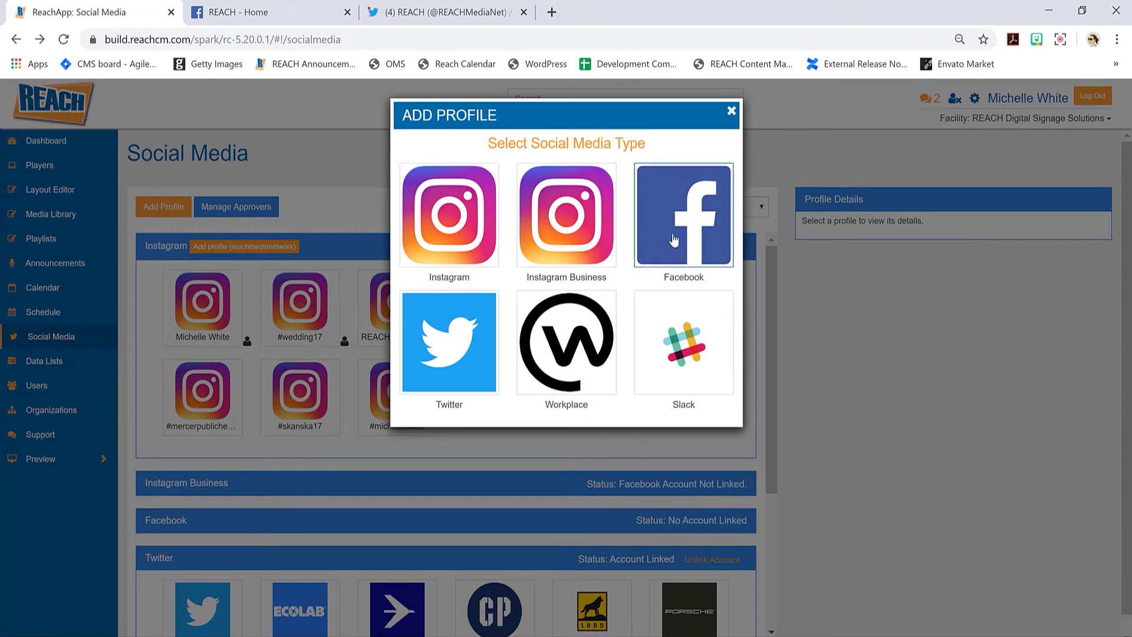
left_click(674, 240)
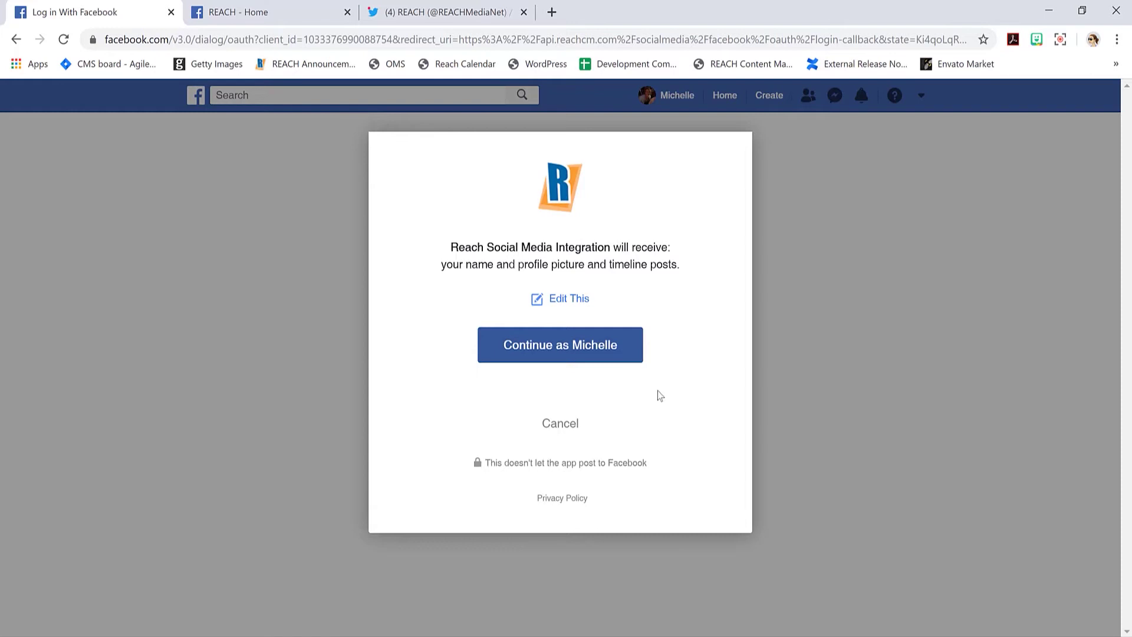
left_click(580, 358)
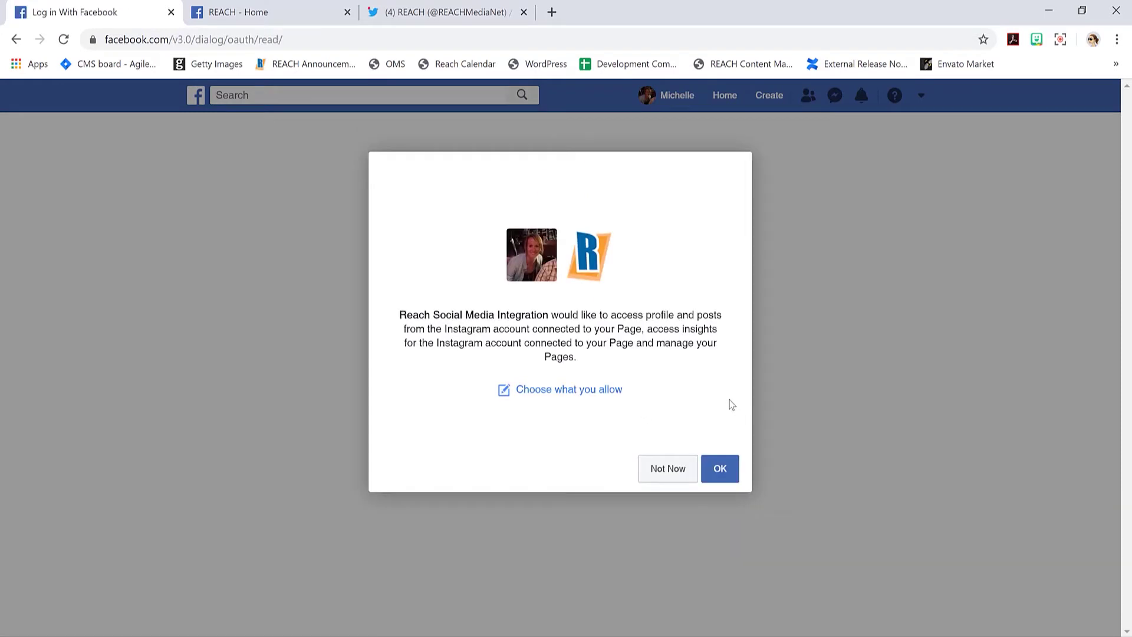
left_click(720, 470)
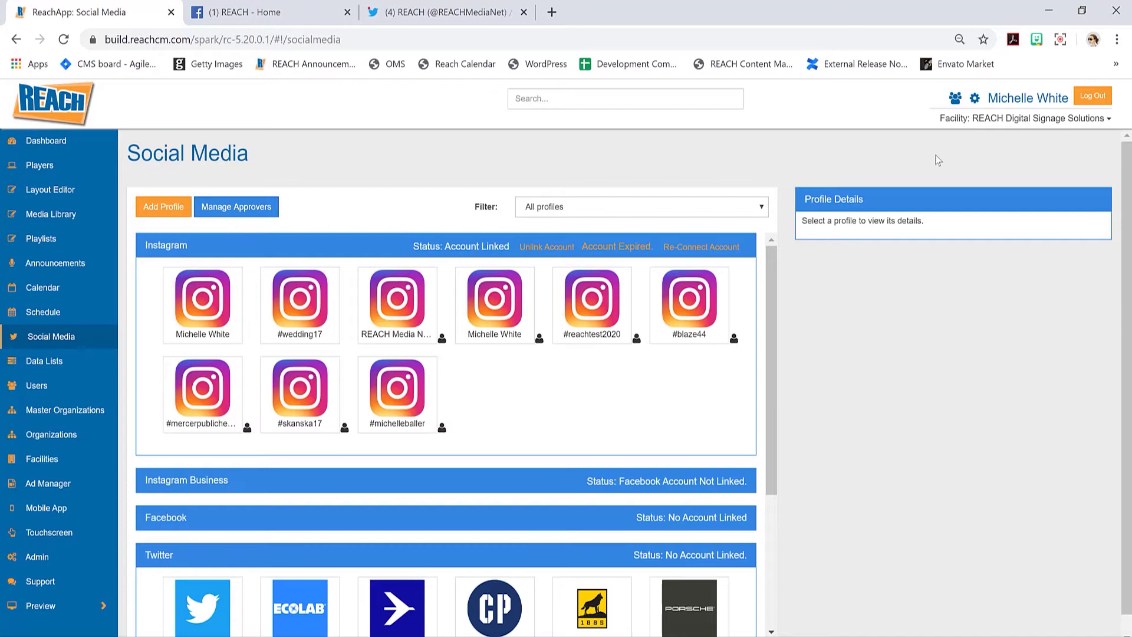
- Impersonate the same user as before linking Facebook and check the Facebook section on the Social Media page
left_click(955, 98)
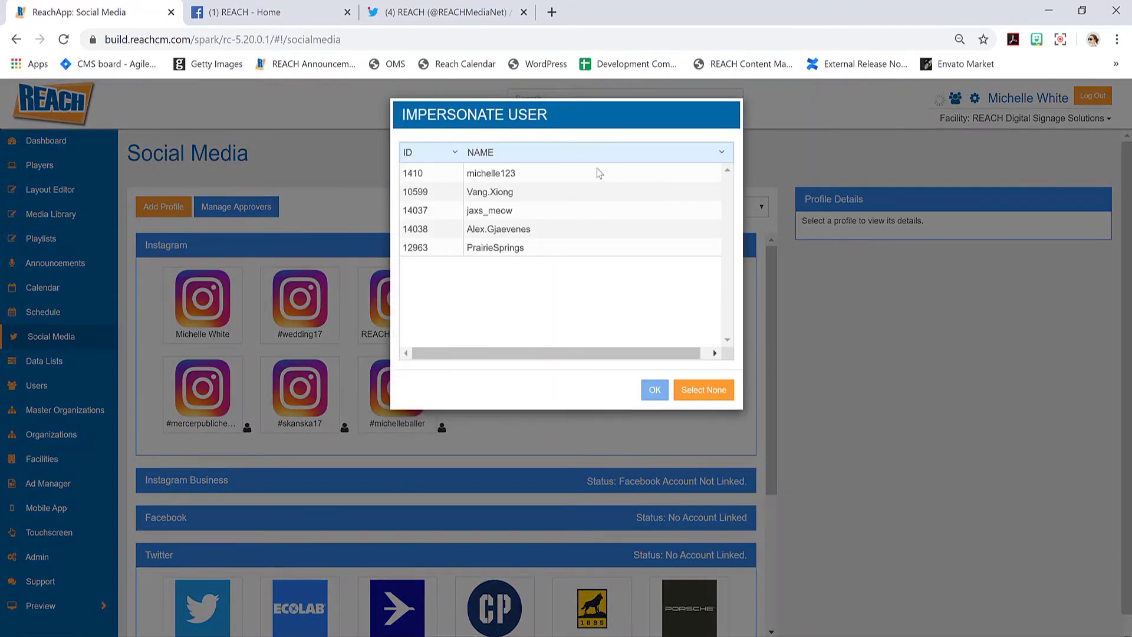
left_click(655, 390)
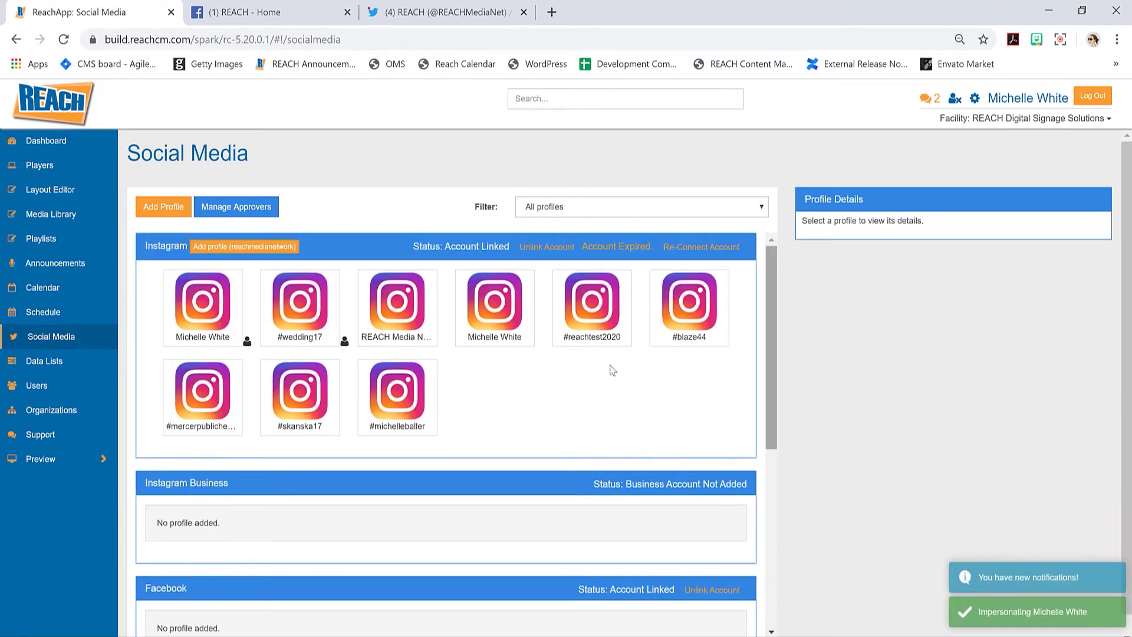
scroll(224, 492, "down", 3)
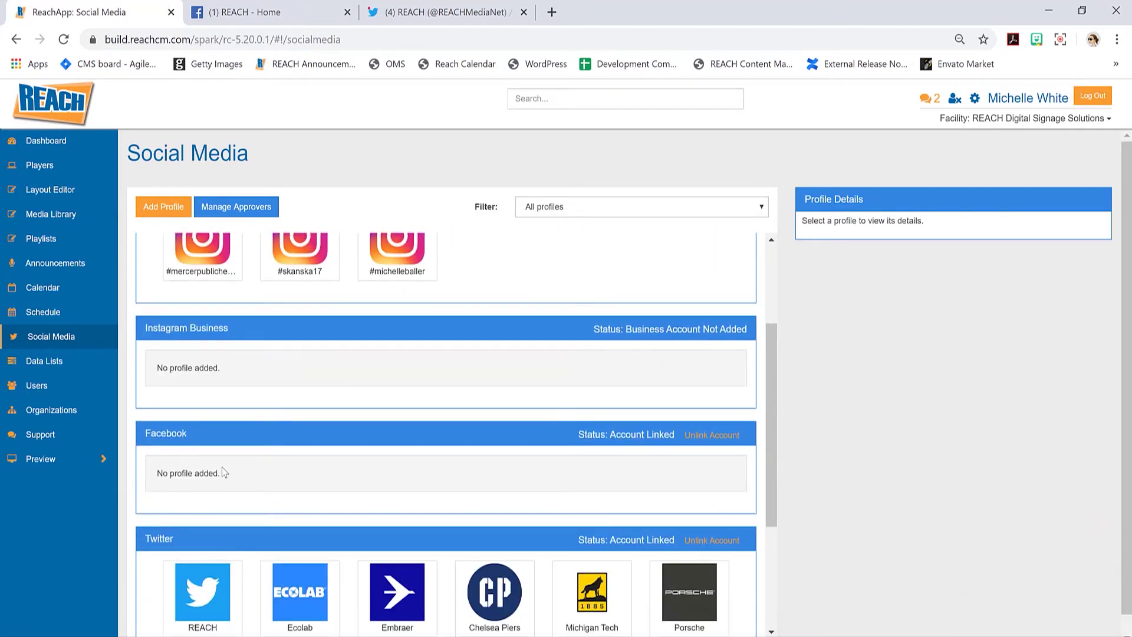
scroll(256, 494, "up", 1)
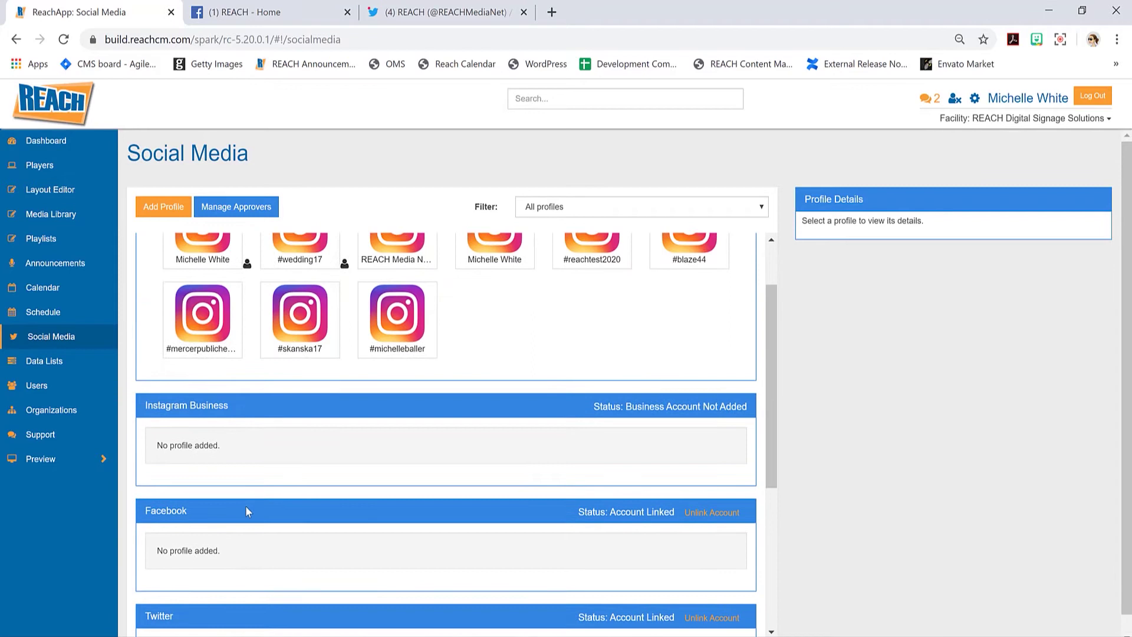
- Locate the profile ID in the REACH Facebook page's address and the REACHMediaNet handle on the Twitter profile
left_click(271, 17)
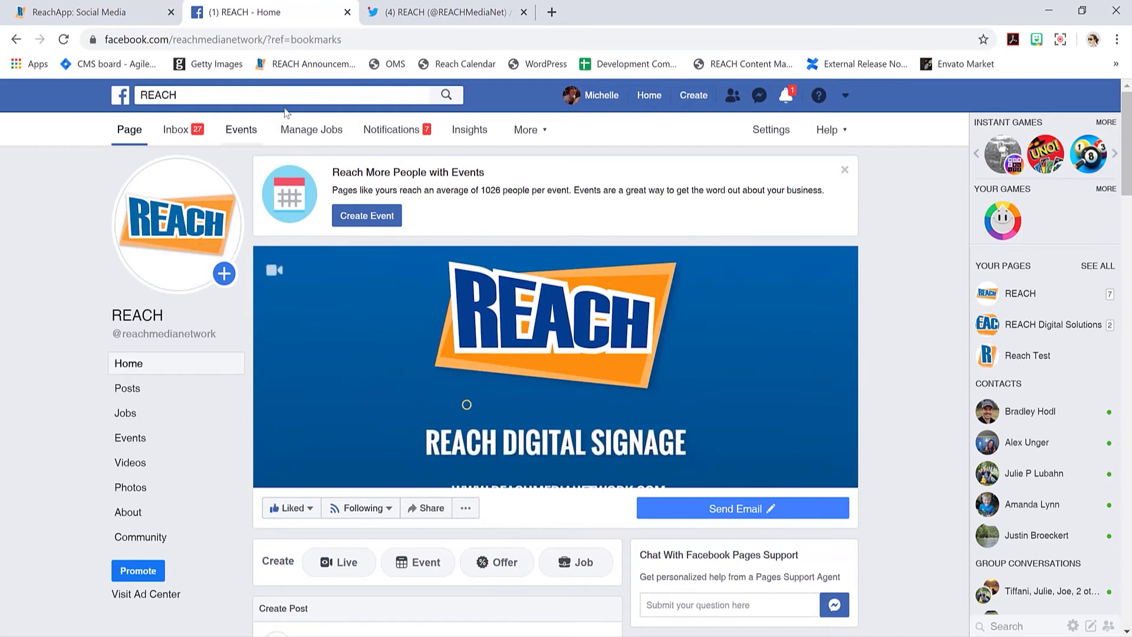
left_click_drag(264, 40, 171, 39)
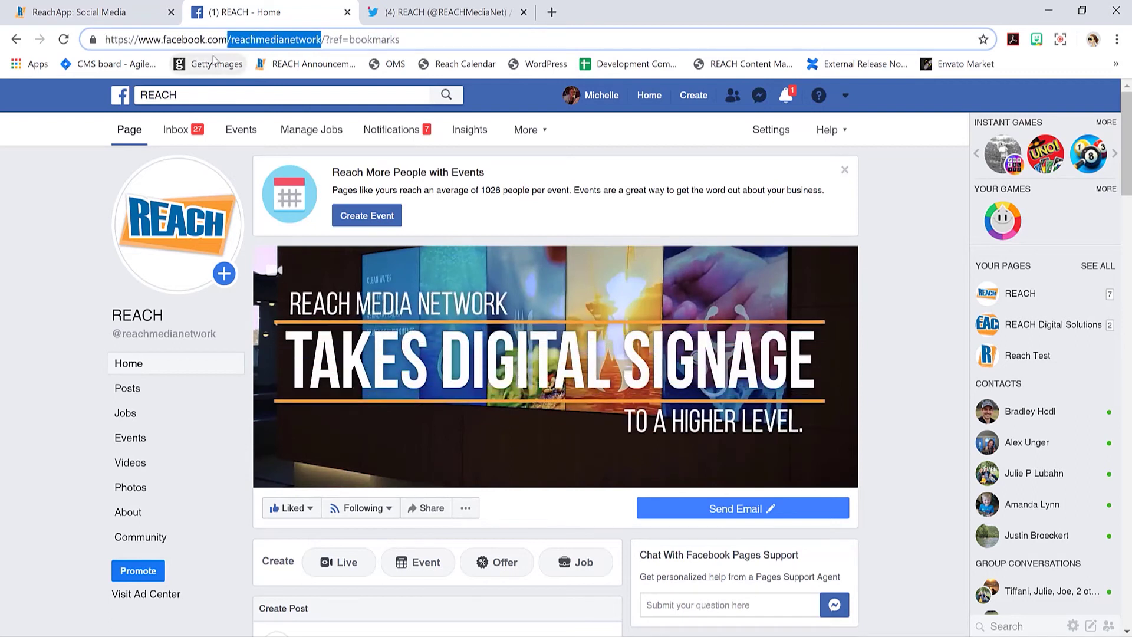
mouse_move(126, 336)
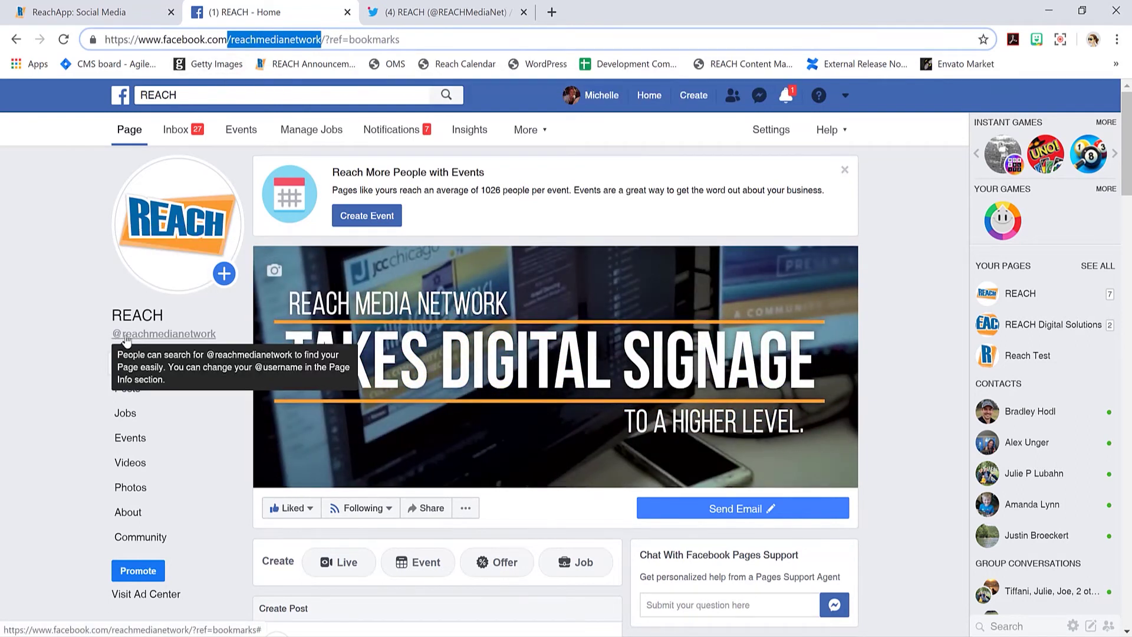
left_click(495, 17)
left_click_drag(237, 40, 161, 40)
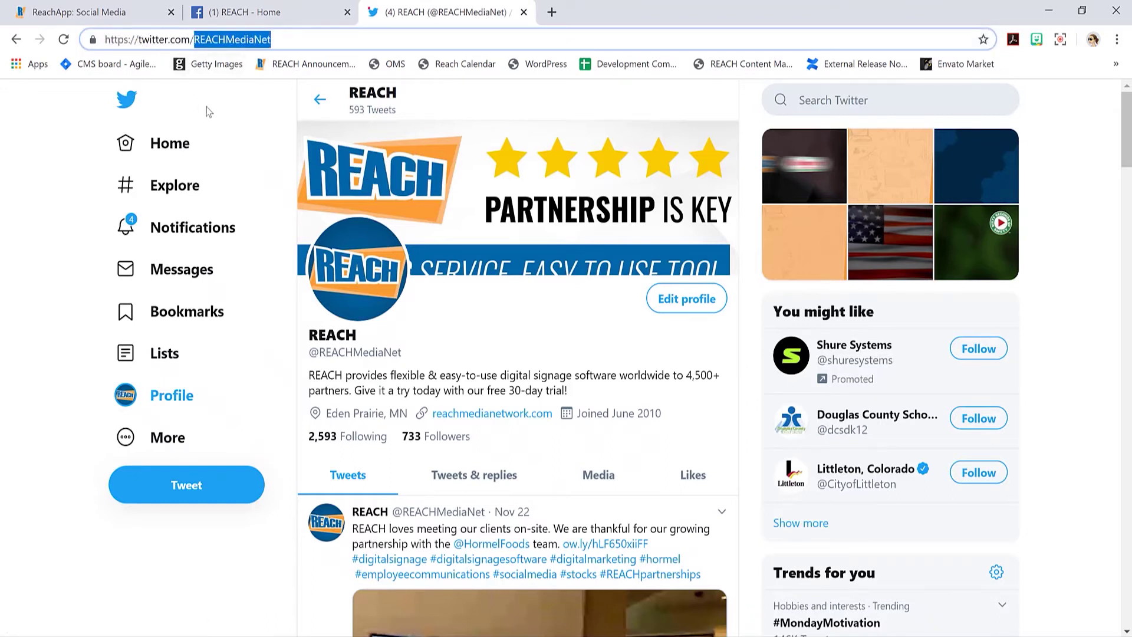
left_click_drag(406, 353, 319, 352)
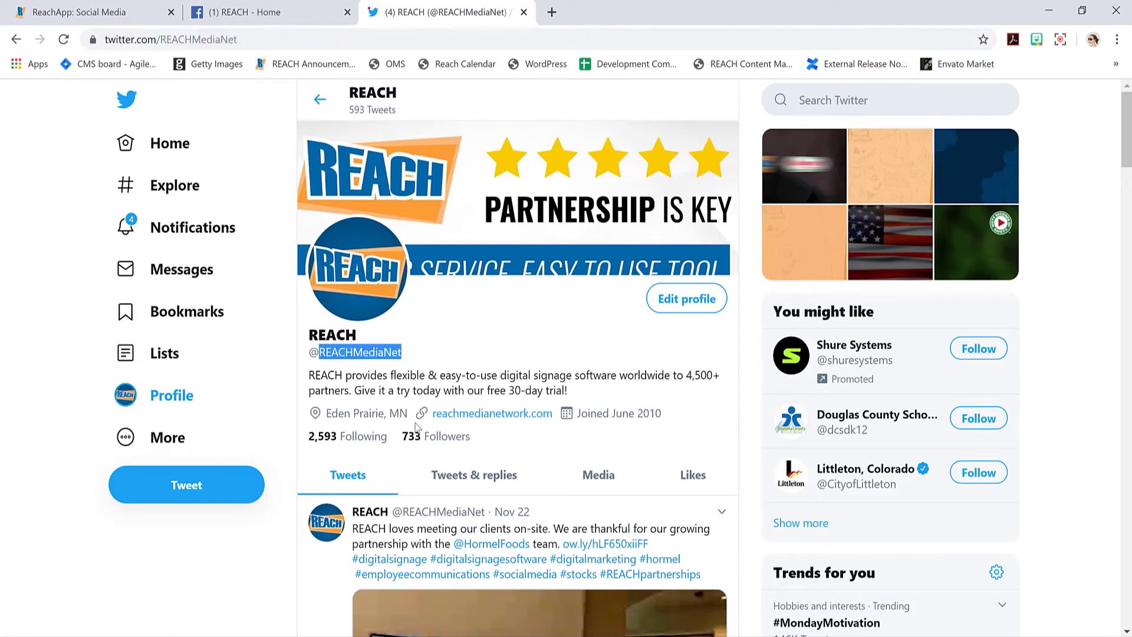
- Copy the page ID reachmedianetwork from the REACH Facebook page's web address
left_click(259, 13)
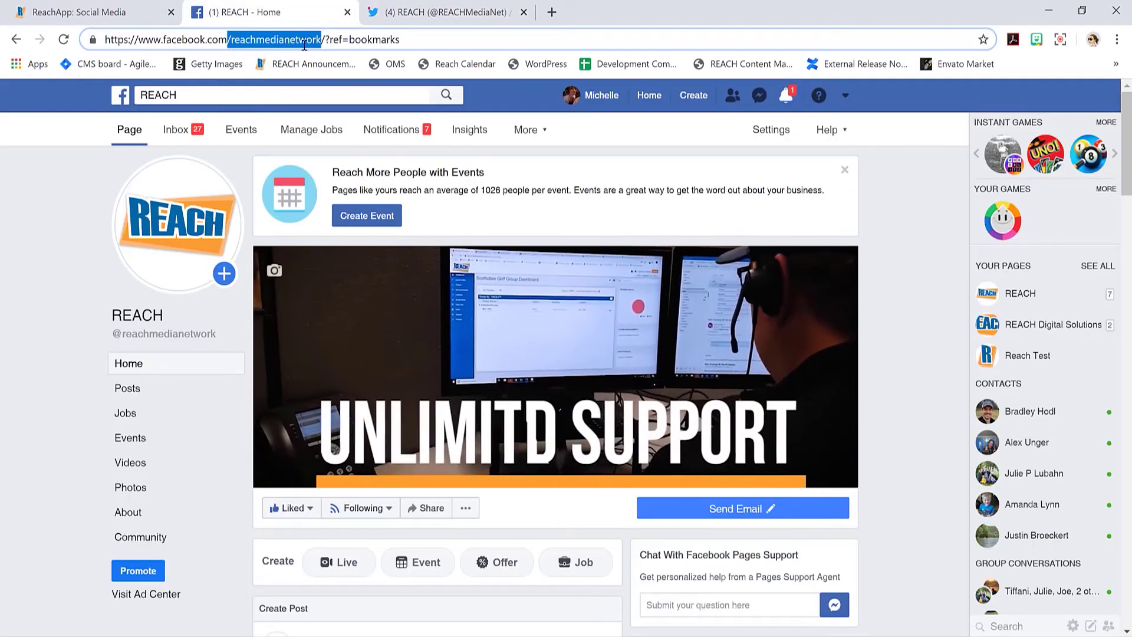
left_click_drag(322, 39, 233, 38)
key("ctrl+c")
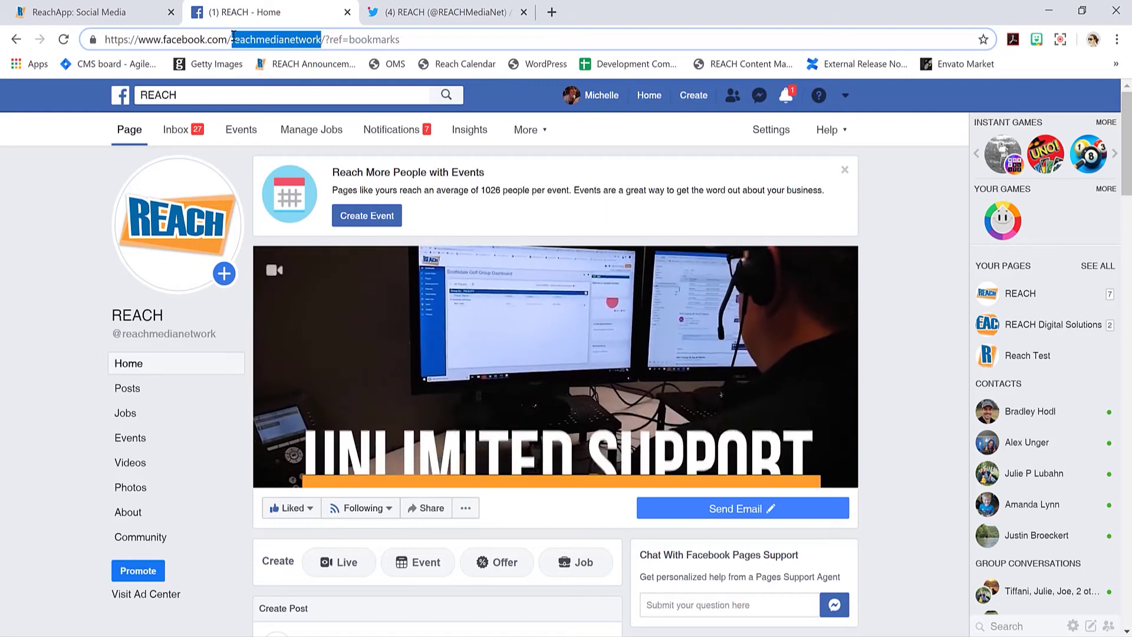
- Add a Facebook profile with the ID reachmedianetwork on the REACH Social Media page
left_click(110, 11)
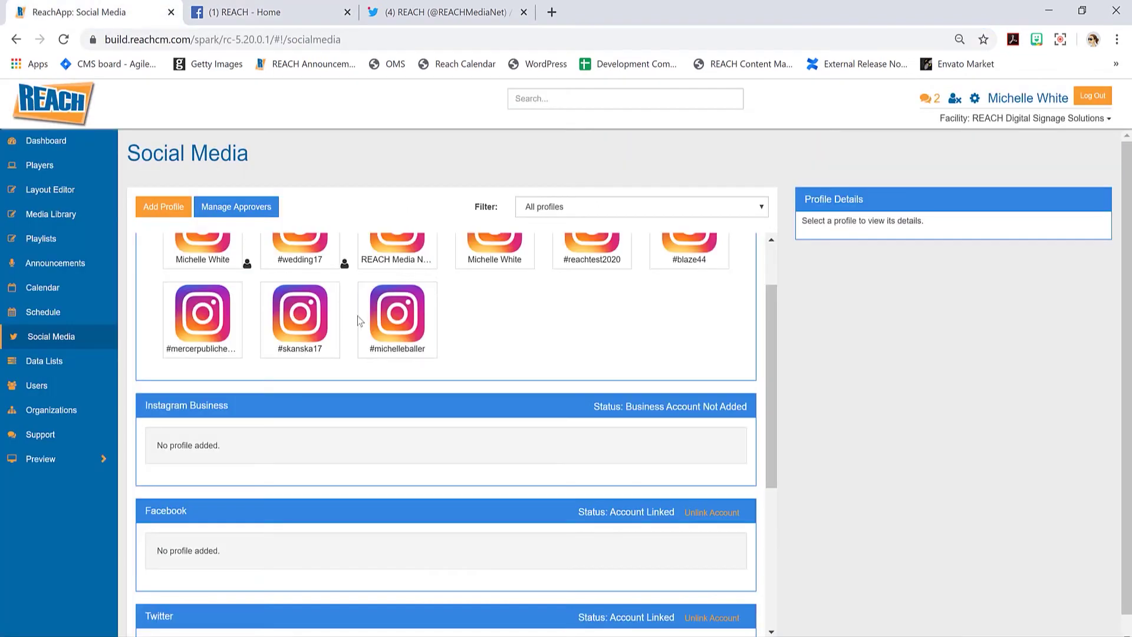
left_click(165, 211)
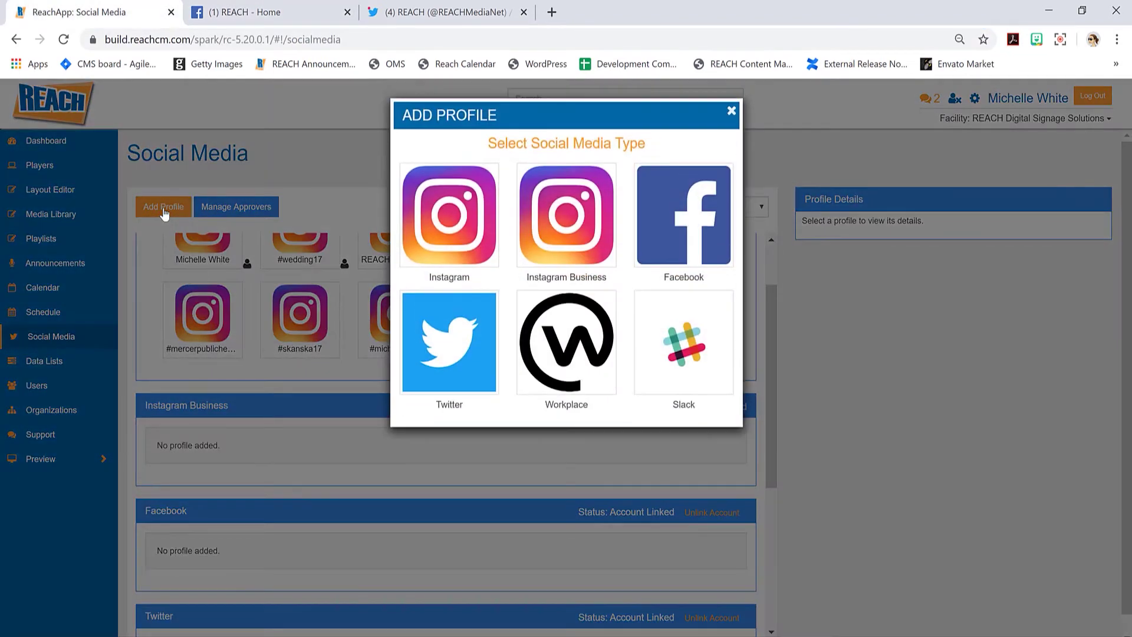
left_click(685, 204)
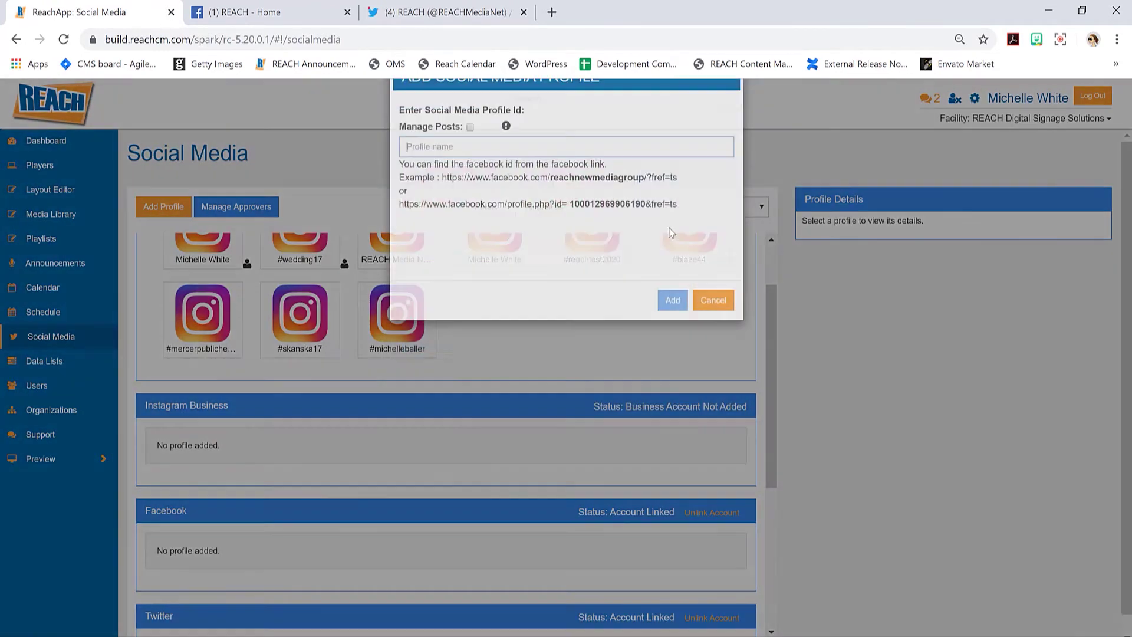
left_click(506, 187)
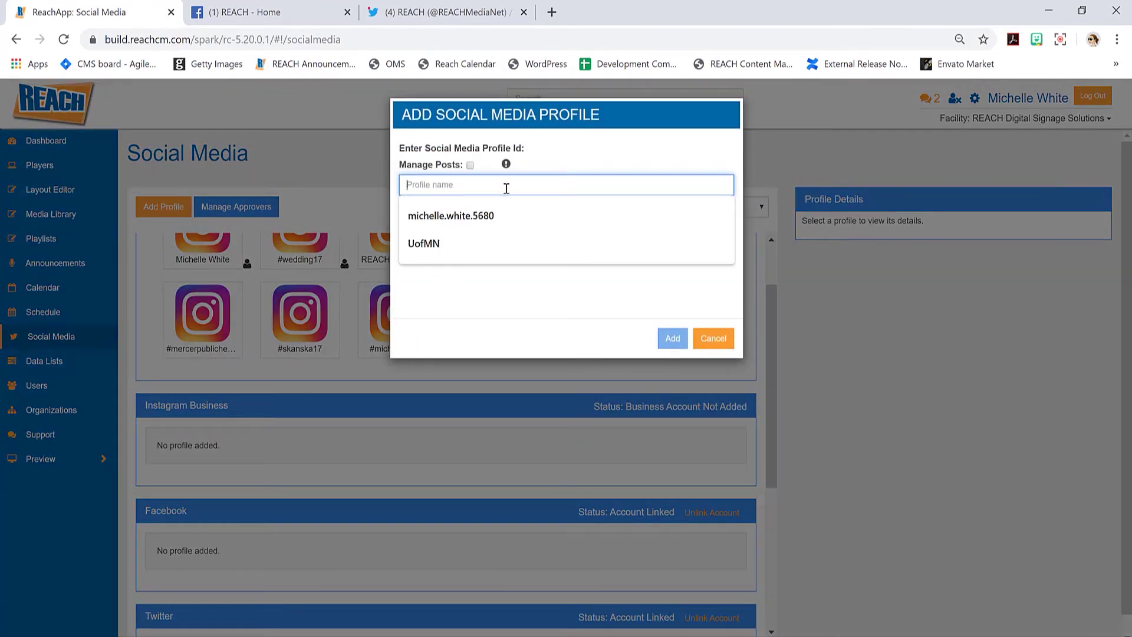
key("ctrl+v")
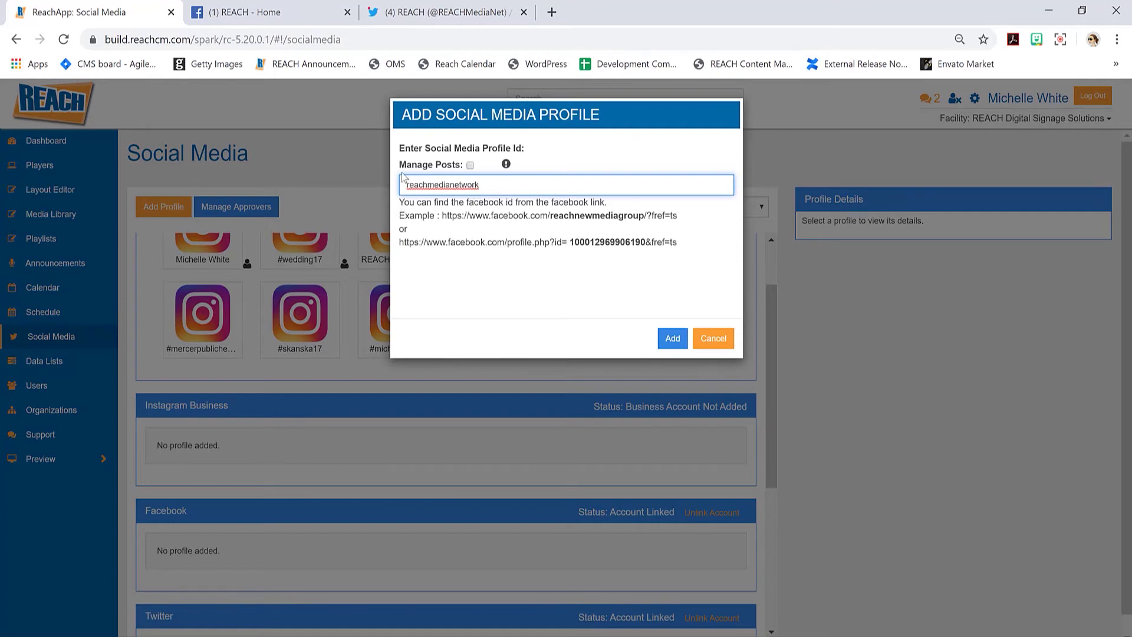
left_click_drag(407, 171, 455, 171)
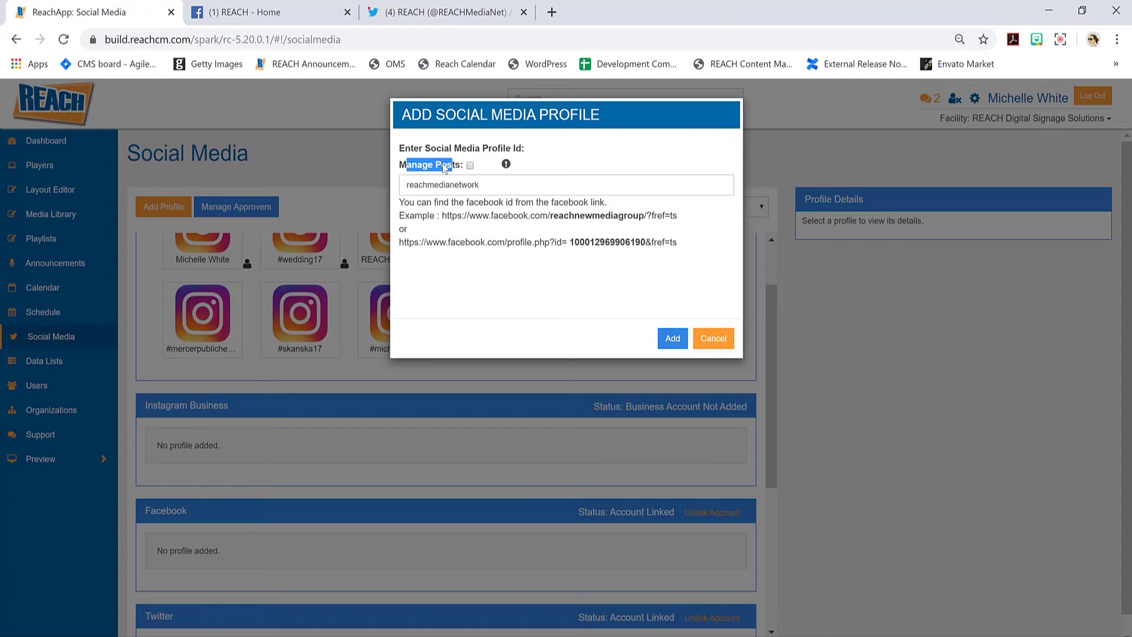
left_click(467, 182)
left_click(672, 338)
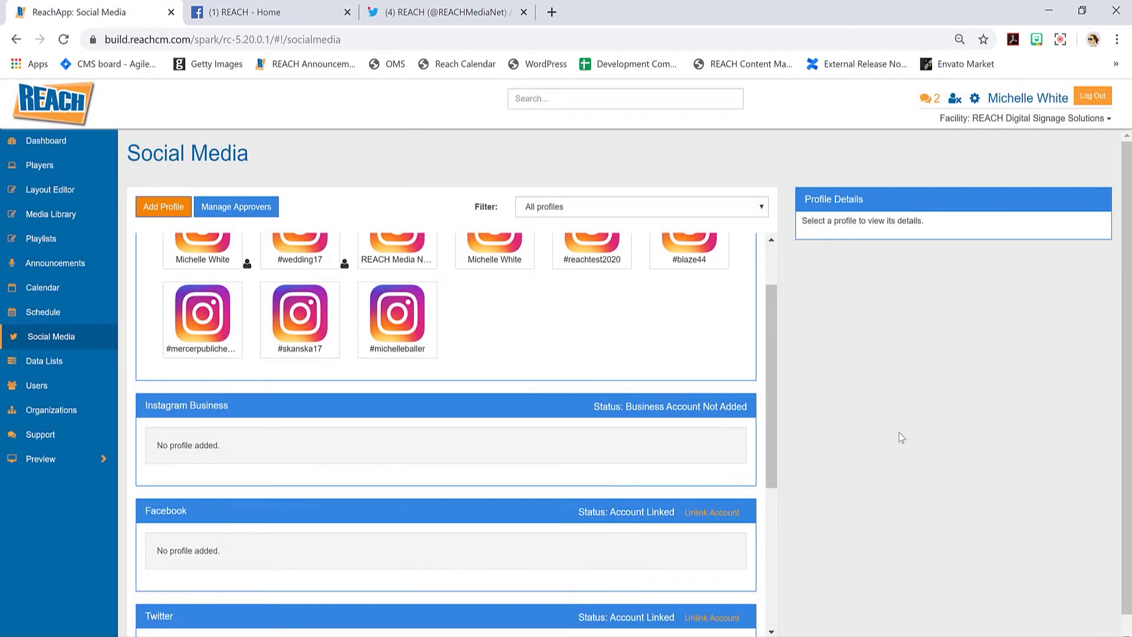
- Examine the Facebook, Twitter and Instagram Business sections for their profiles and account status
scroll(890, 430, "down", 1)
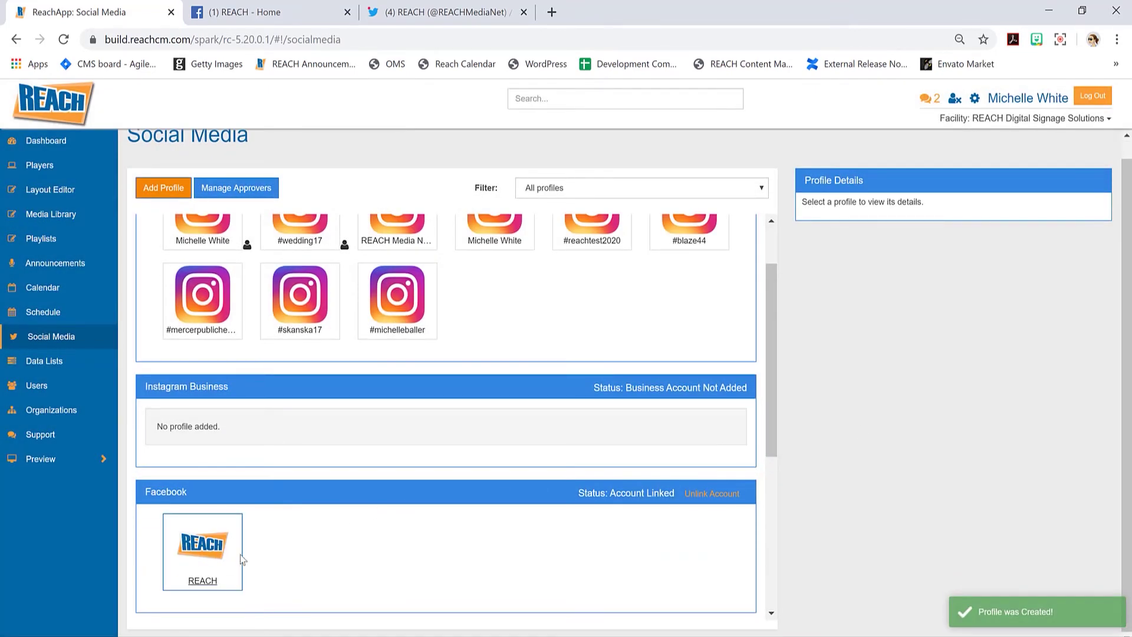
scroll(280, 557, "down", 1)
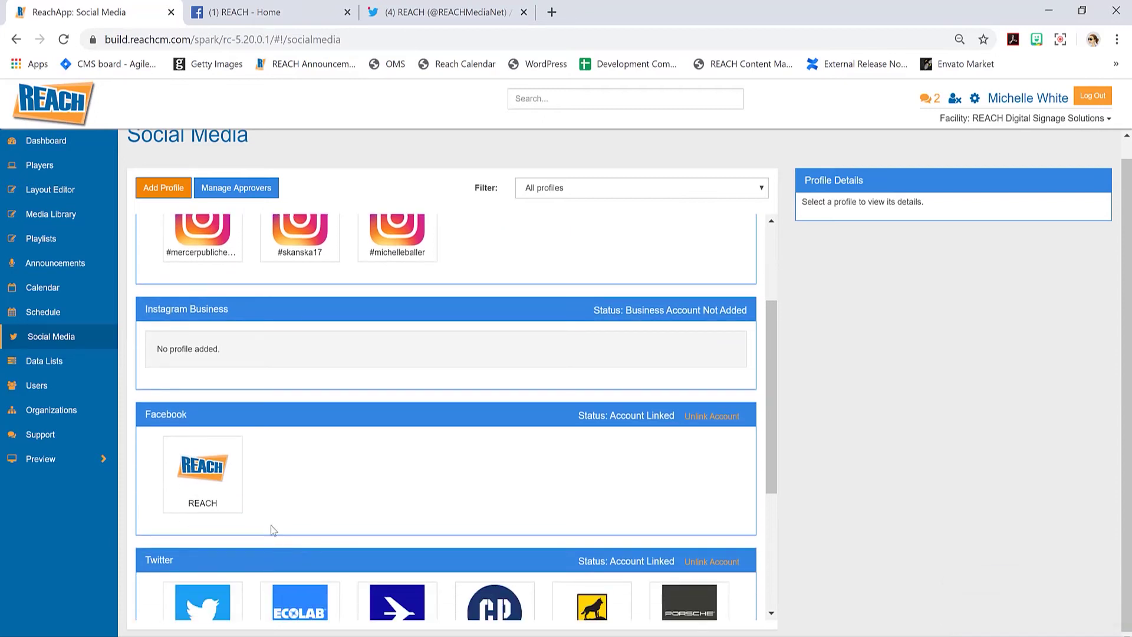
scroll(253, 519, "down", 1)
scroll(235, 531, "down", 2)
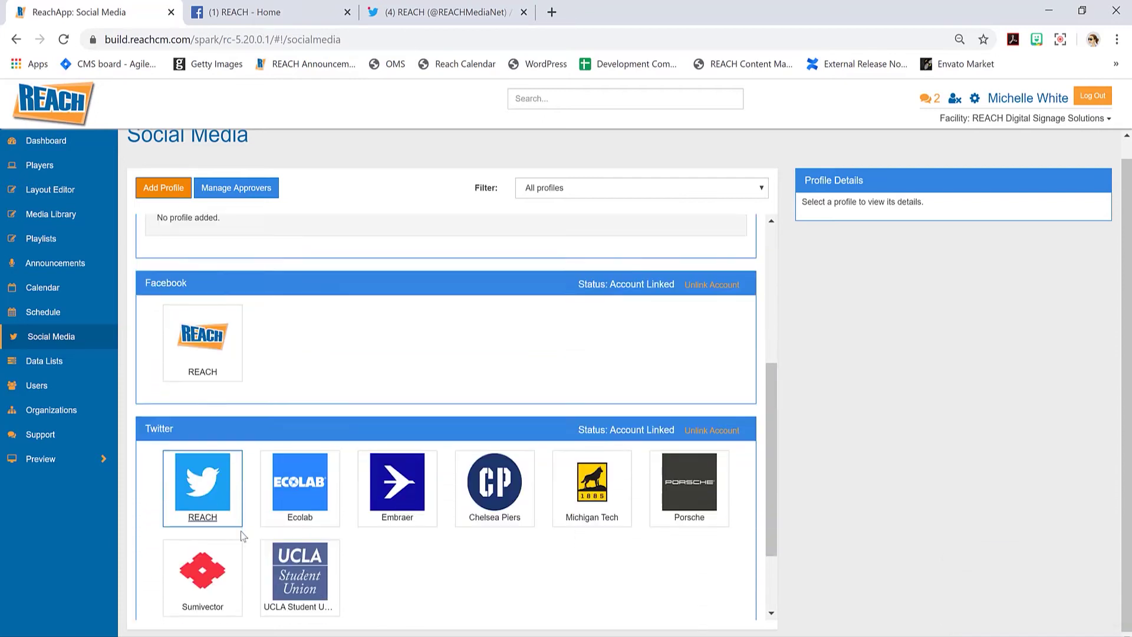
scroll(195, 557, "up", 3)
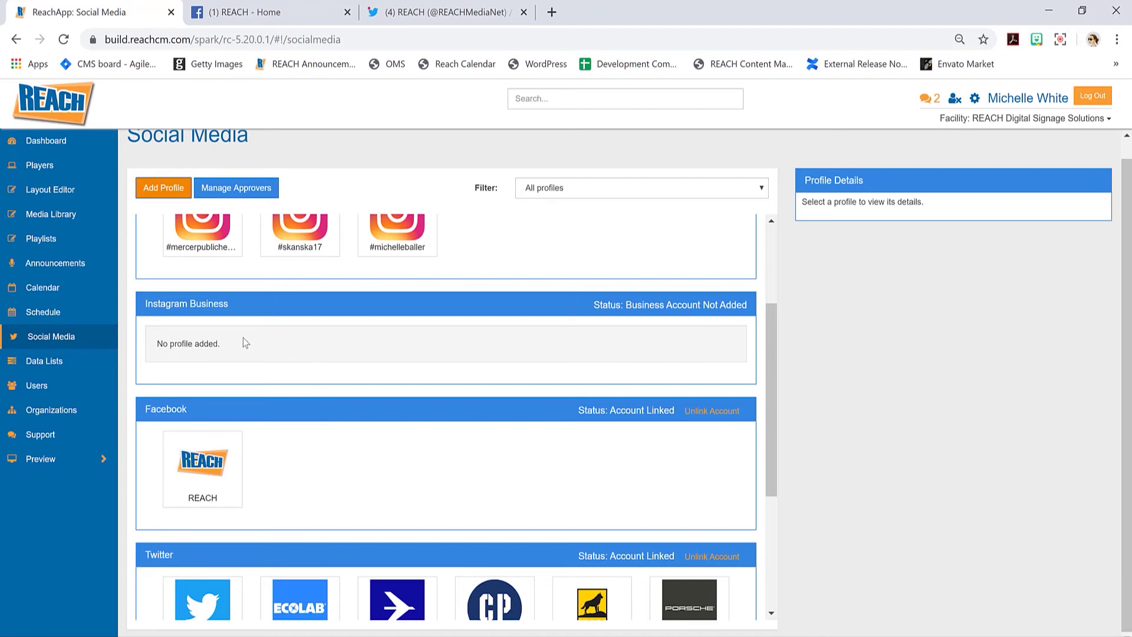
scroll(260, 355, "up", 2)
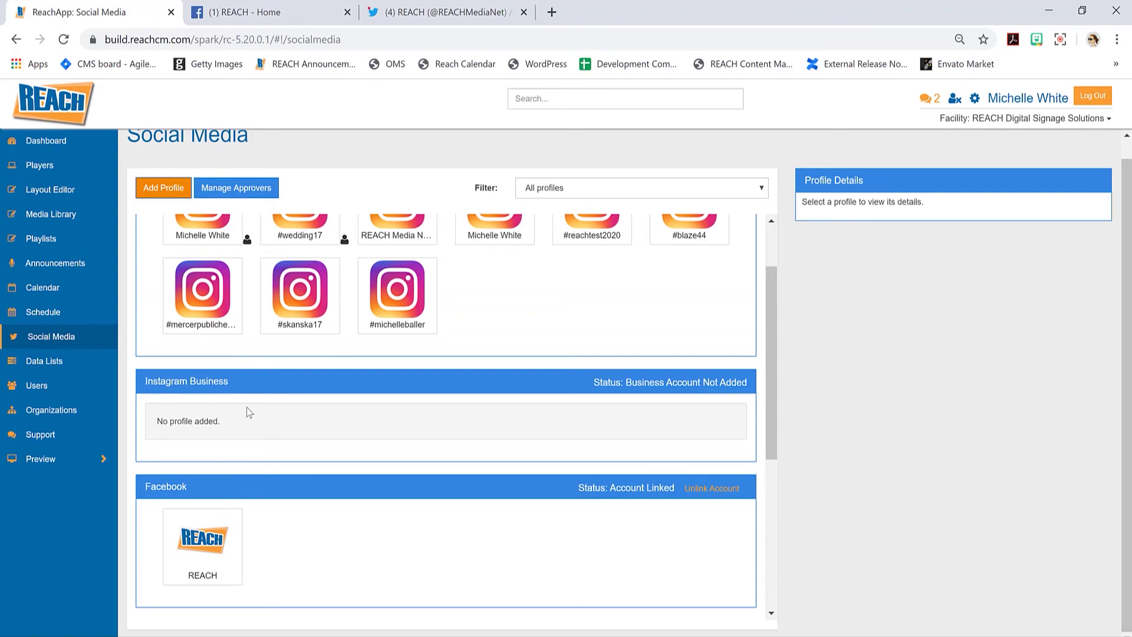
- Select the REACH Facebook profile and set its post management to Manual
left_click(214, 523)
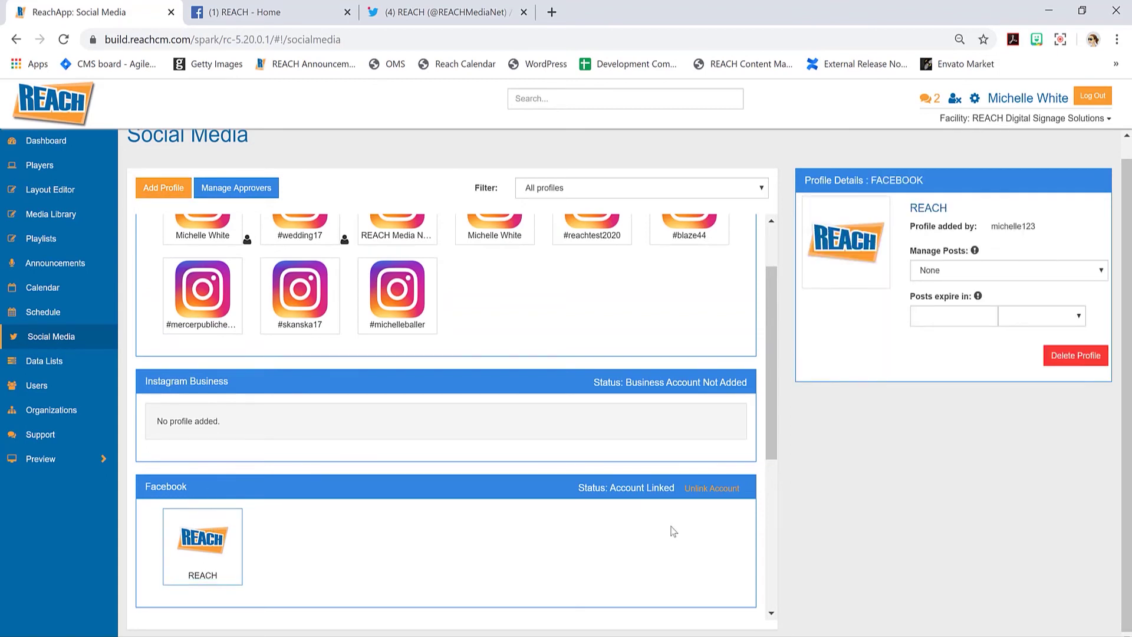
scroll(804, 542, "up", 1)
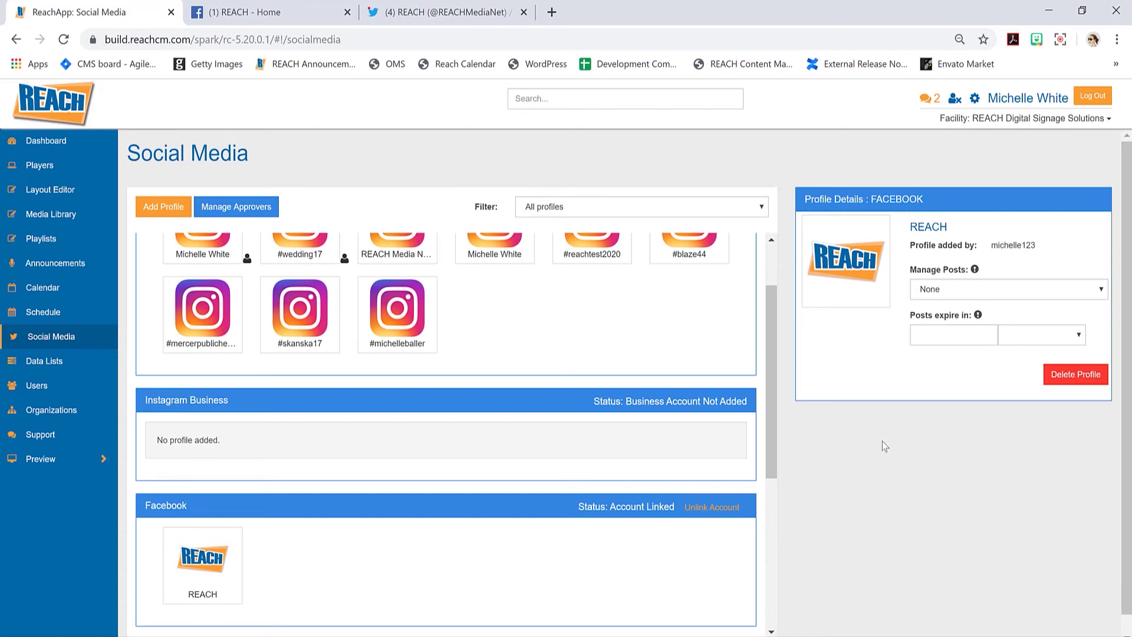
left_click_drag(917, 269, 959, 271)
left_click(869, 331)
left_click(955, 289)
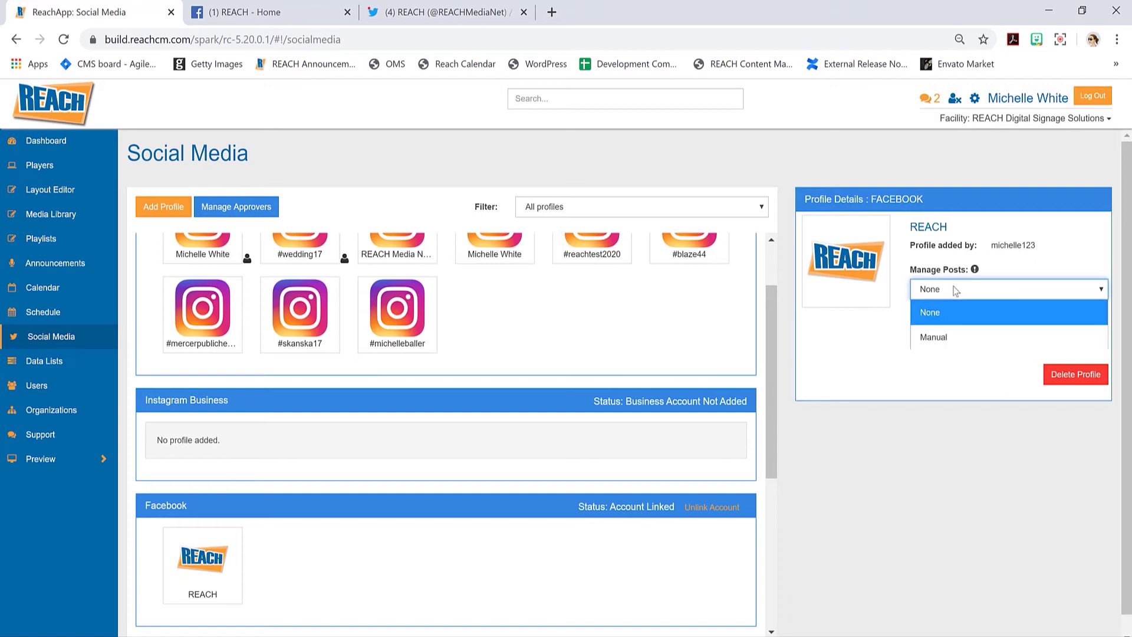
left_click(943, 340)
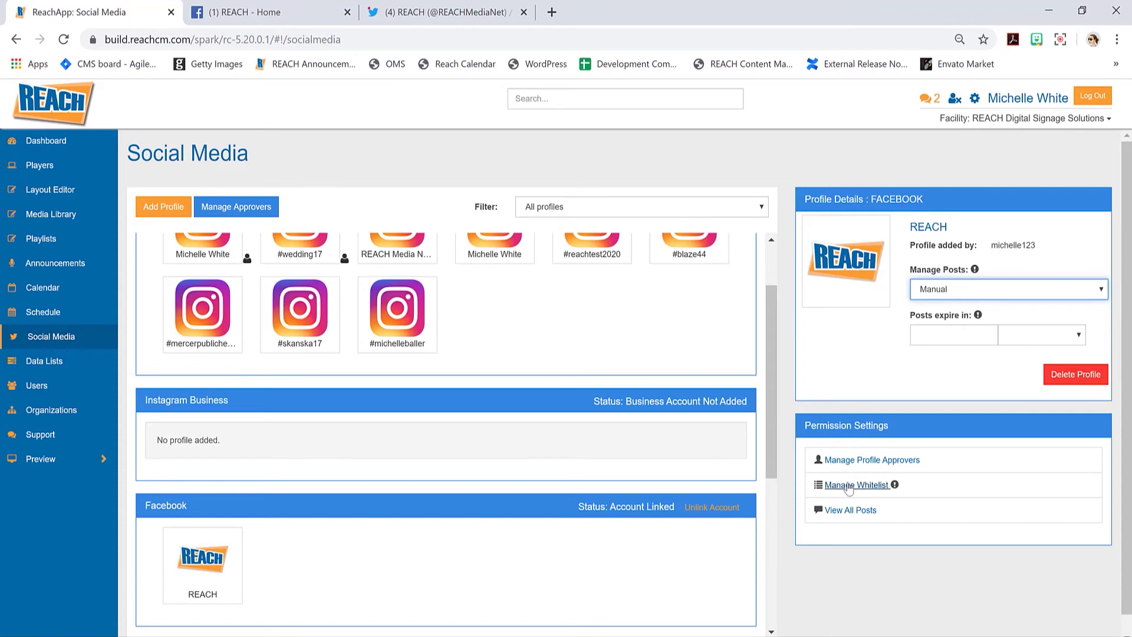
- Review the approvers available for the REACH Facebook profile and the general list of approvers, closing both without changes
left_click(892, 459)
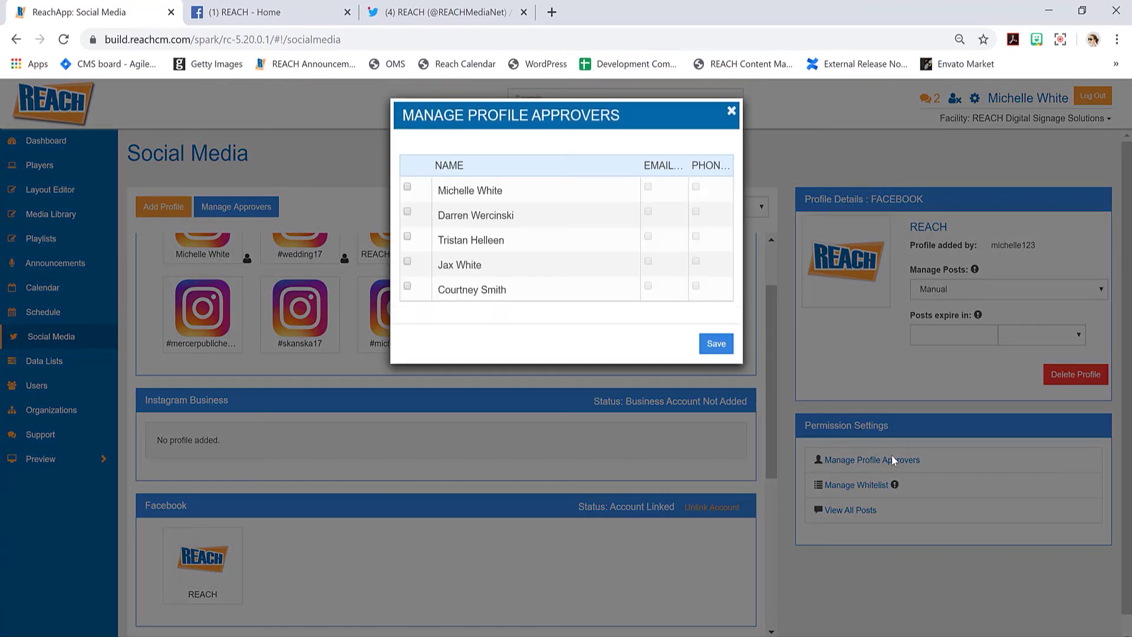
left_click(732, 112)
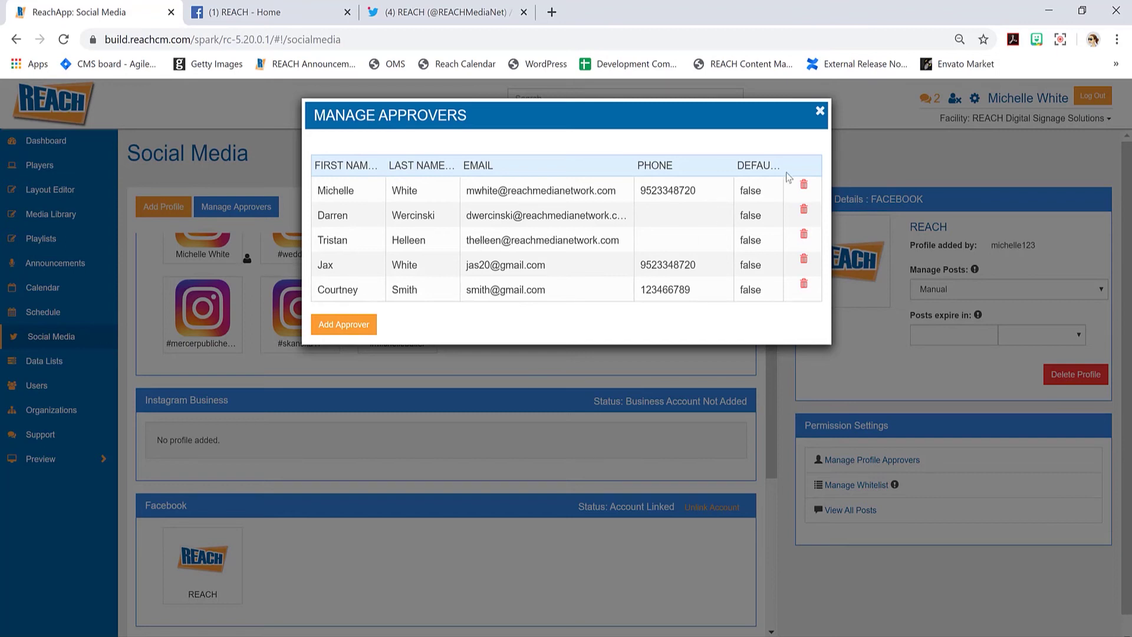
left_click(820, 112)
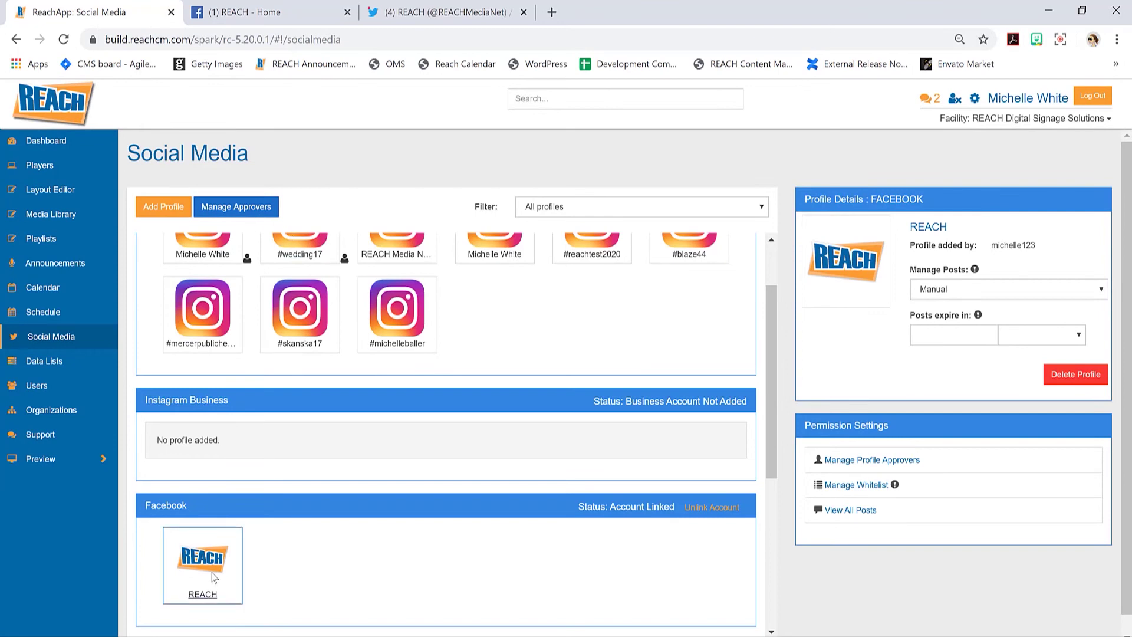
- Mark the first listed profile approver with email and phone and the third with phone only, and close the dialog without saving
left_click(868, 460)
left_click(407, 187)
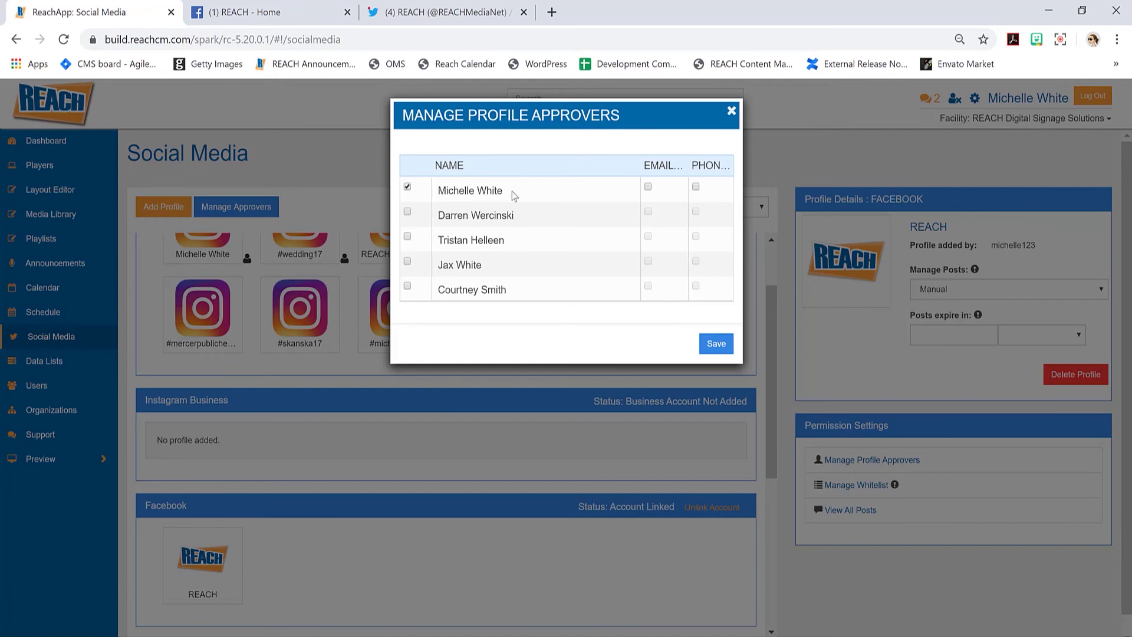
left_click(649, 187)
left_click(696, 188)
left_click(408, 237)
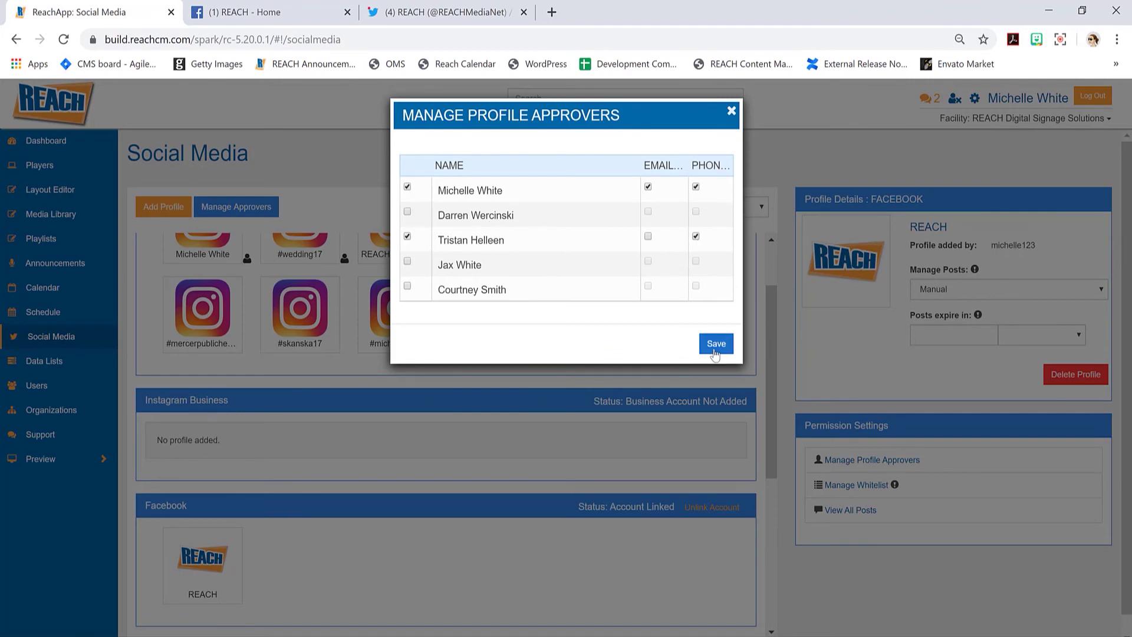
left_click(731, 111)
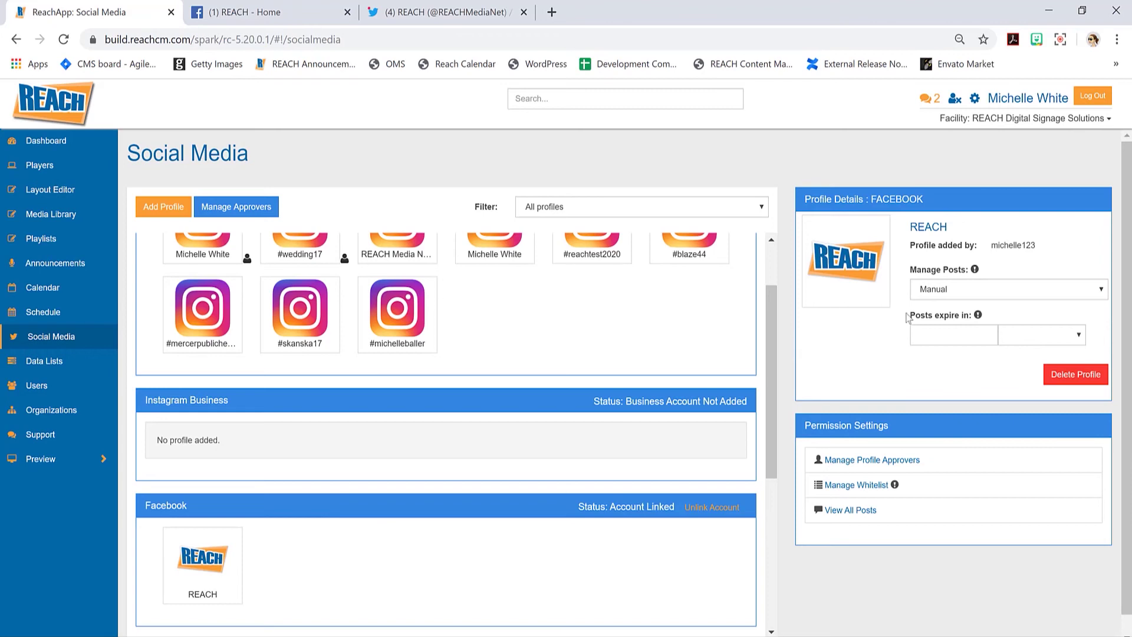
- Switch the REACH Facebook profile's post management to None and back to Manual
left_click(937, 293)
left_click(932, 318)
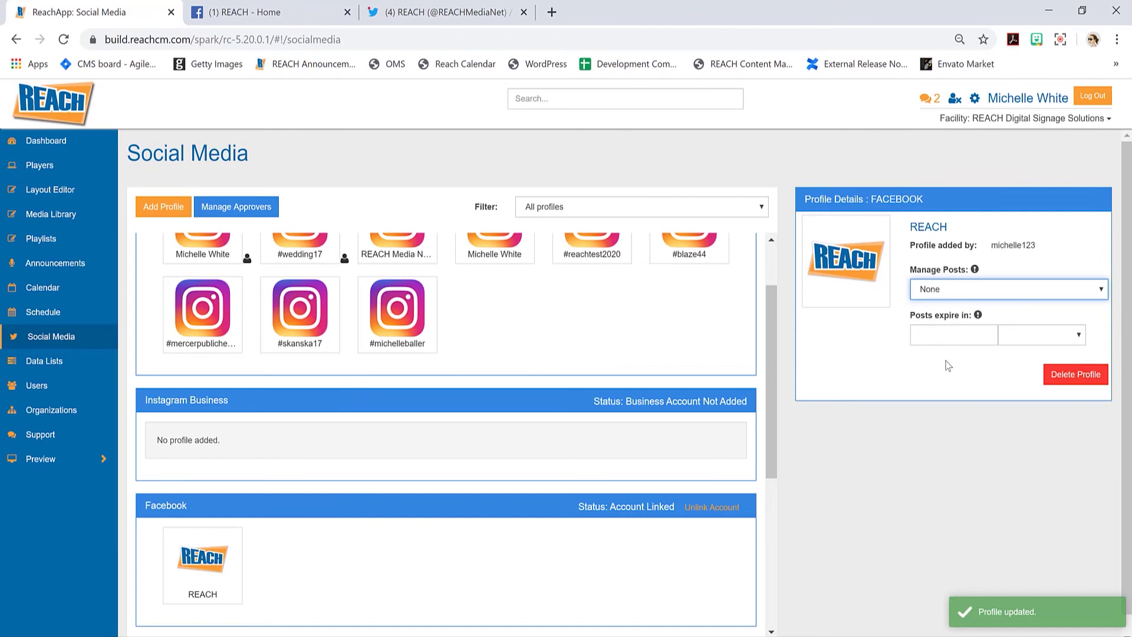
left_click(939, 292)
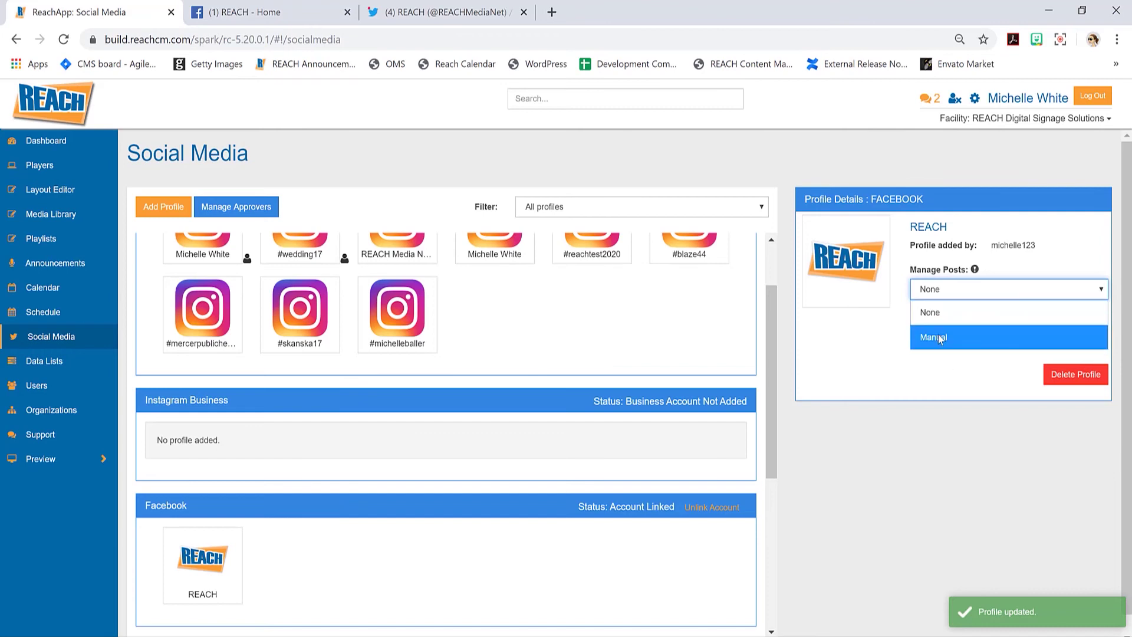
left_click(939, 334)
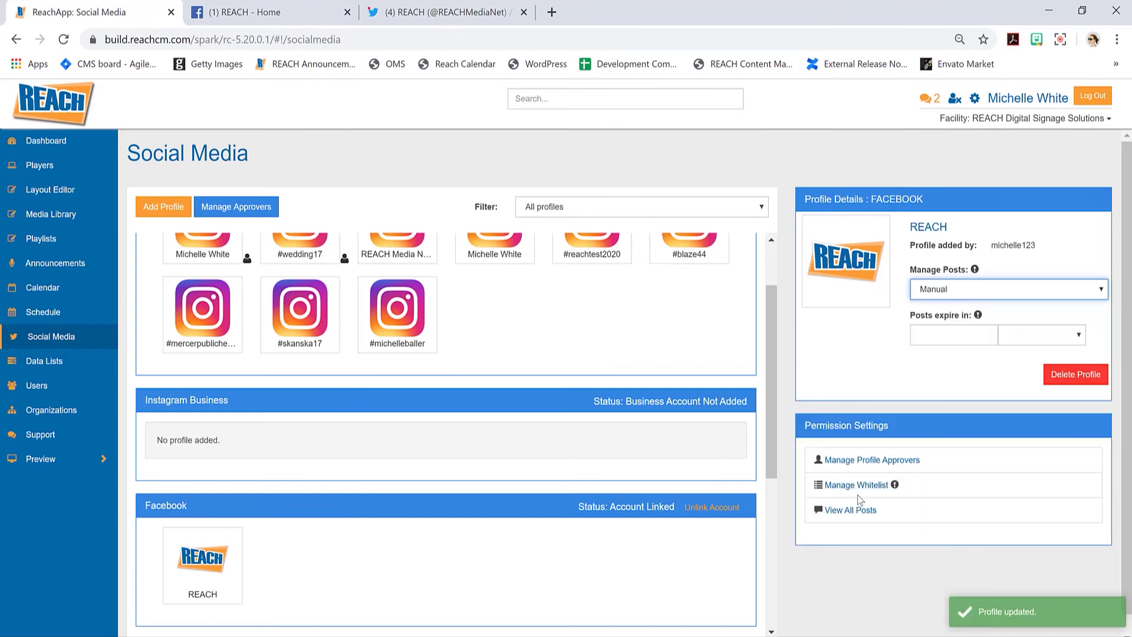
- View all posts and the whitelist of the REACH Facebook profile, closing both without changes
left_click(846, 512)
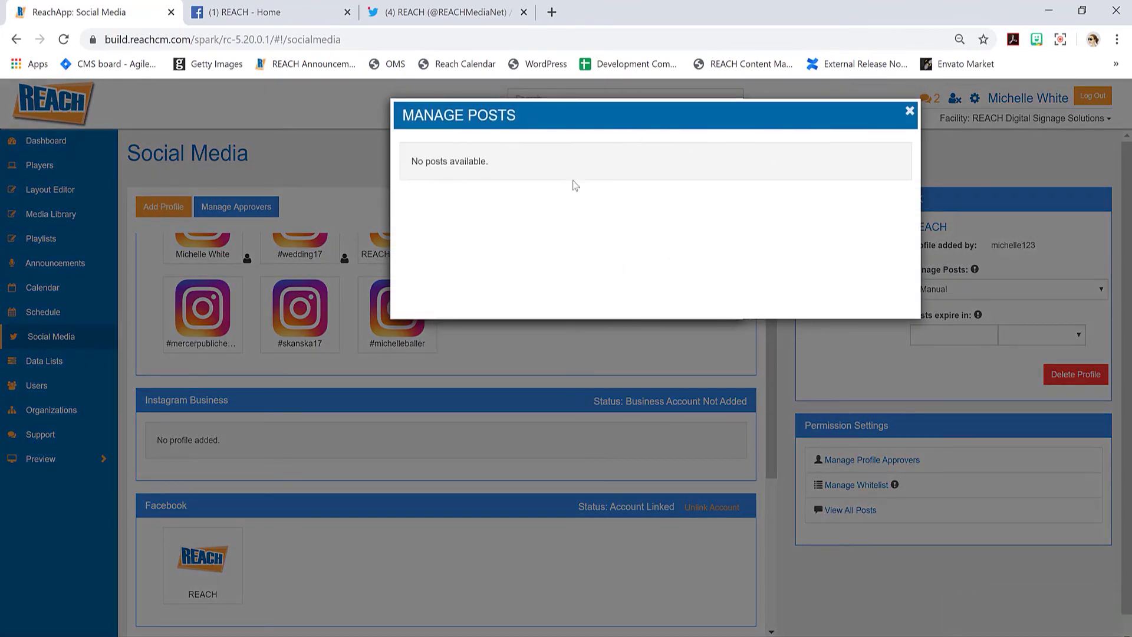
left_click(910, 115)
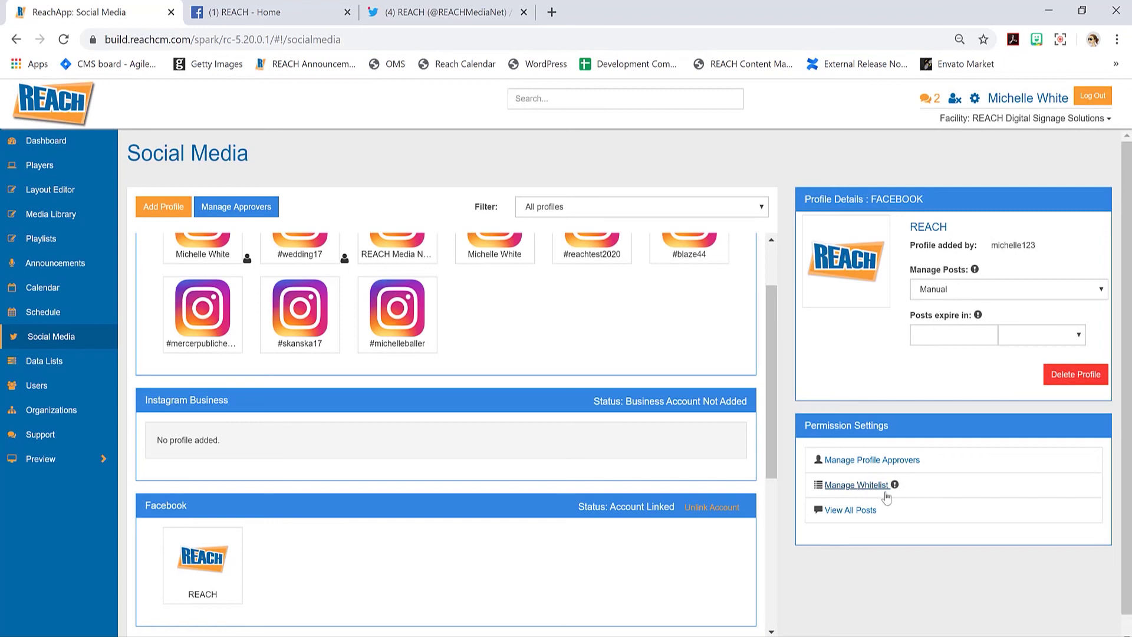
left_click(858, 486)
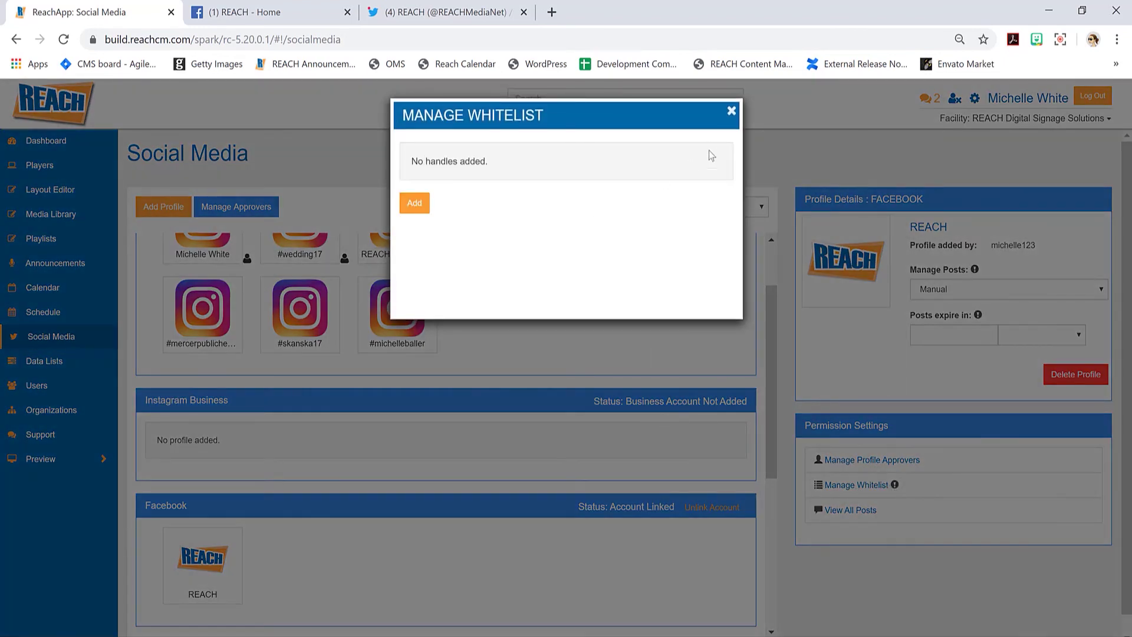
left_click(732, 112)
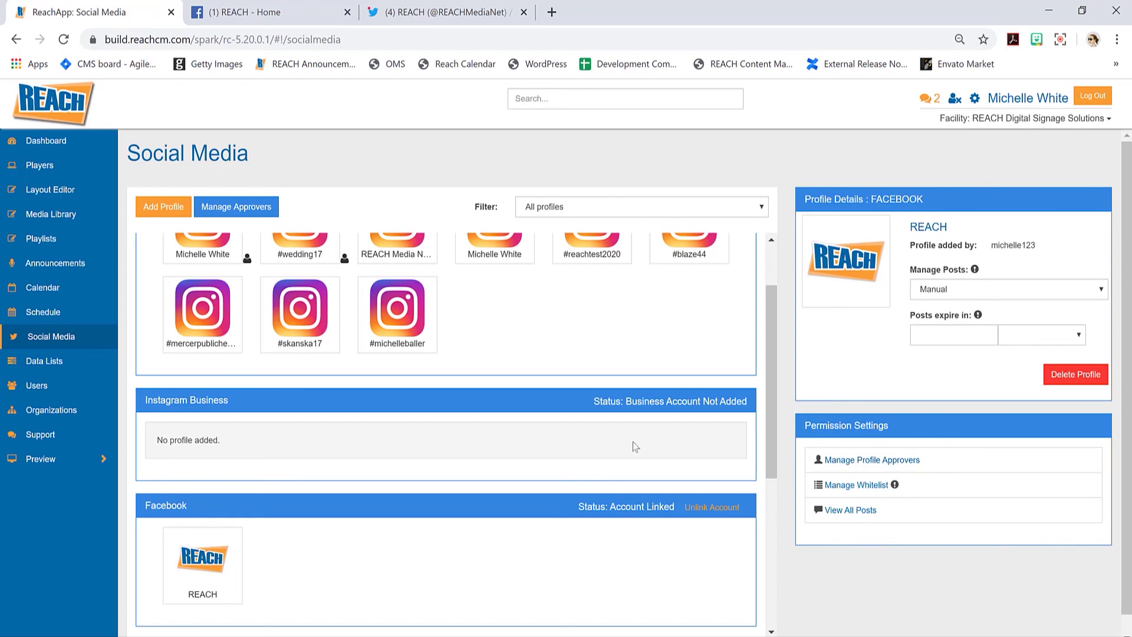
scroll(633, 443, "down", 1)
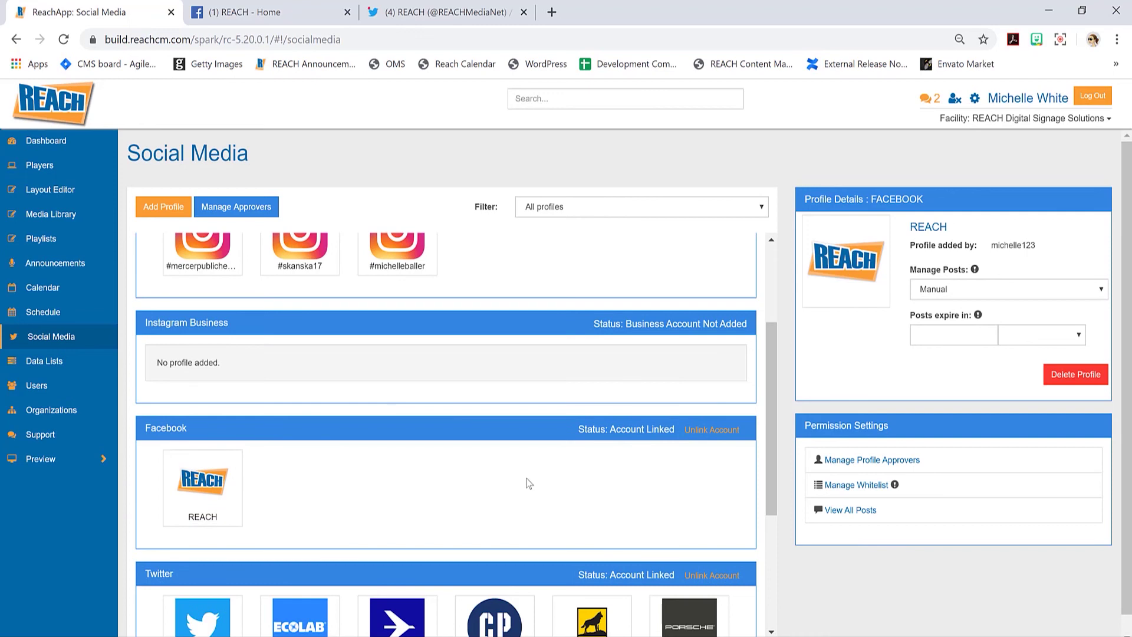
scroll(522, 478, "down", 1)
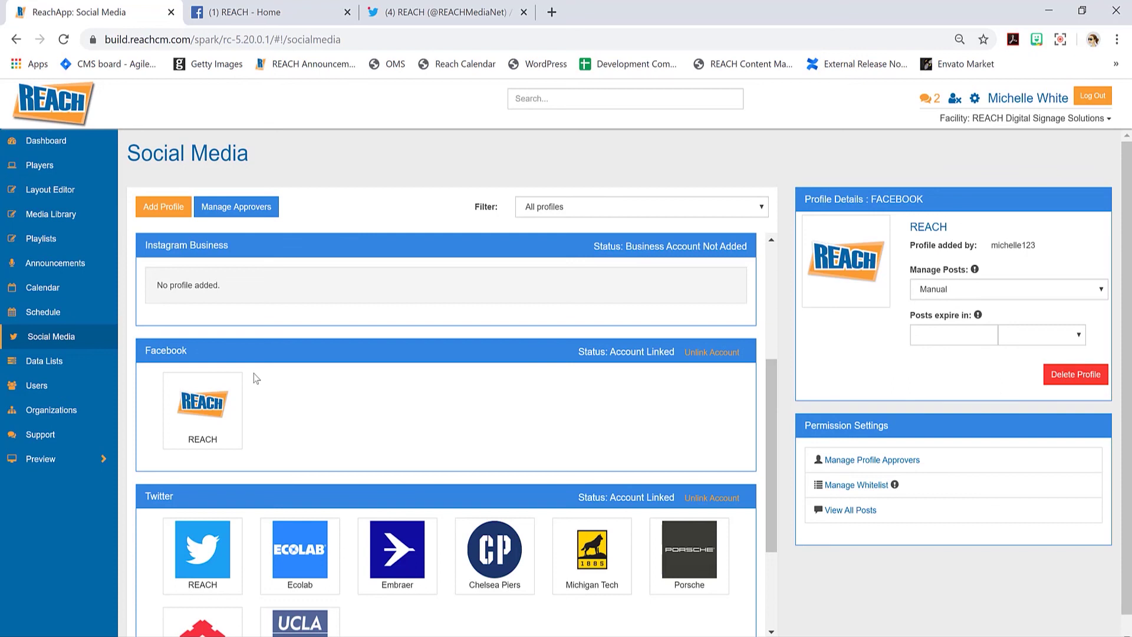
scroll(367, 440, "down", 1)
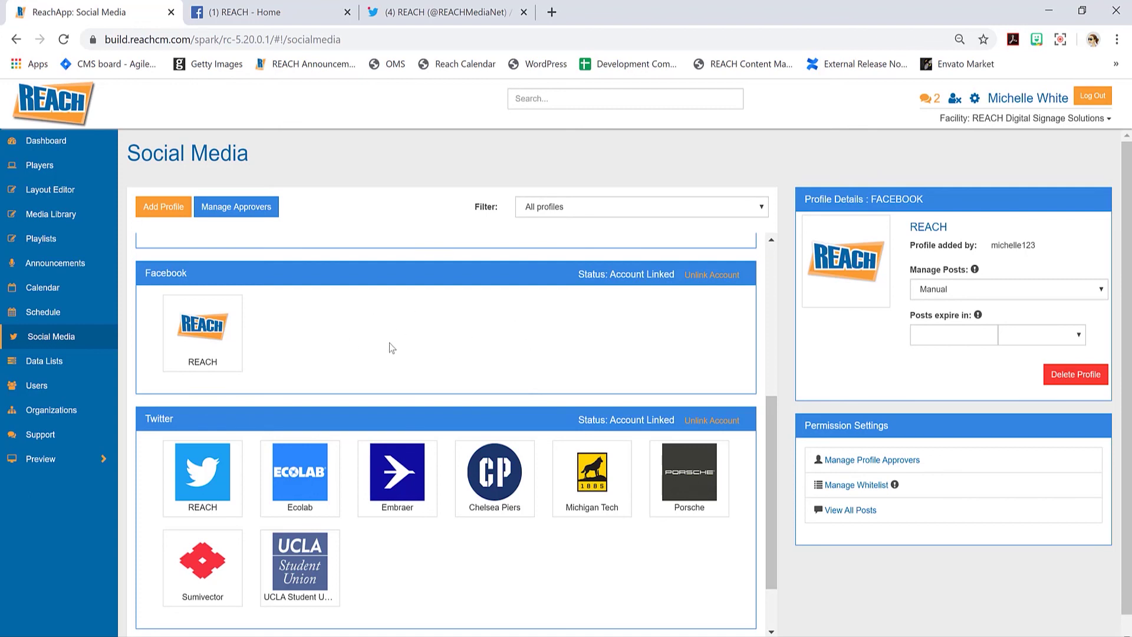
scroll(391, 344, "up", 1)
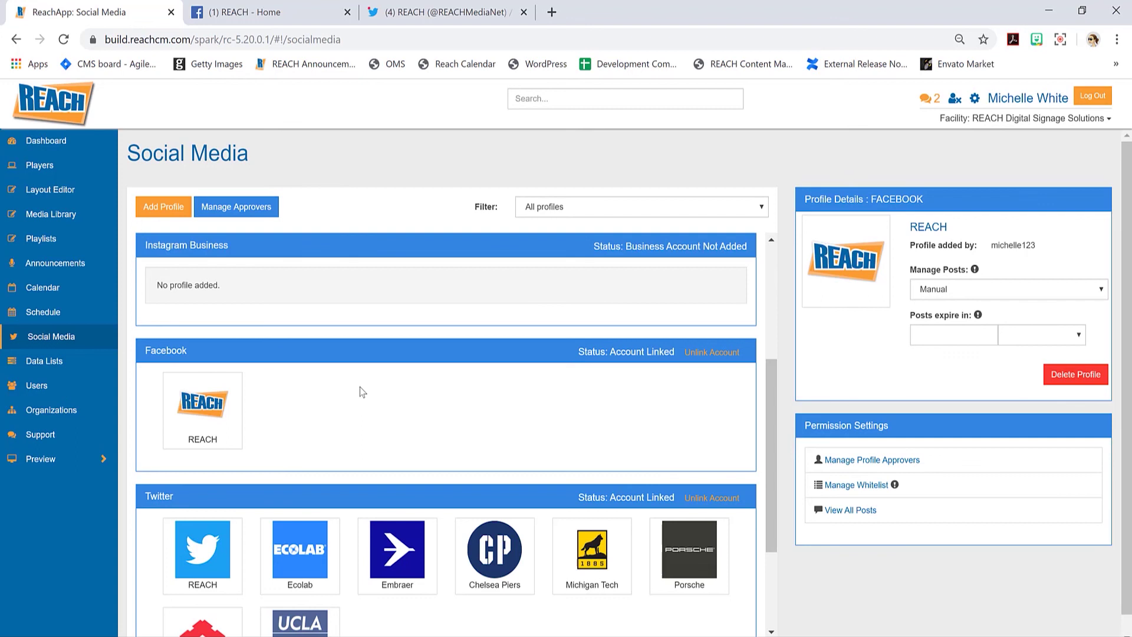
scroll(423, 384, "down", 1)
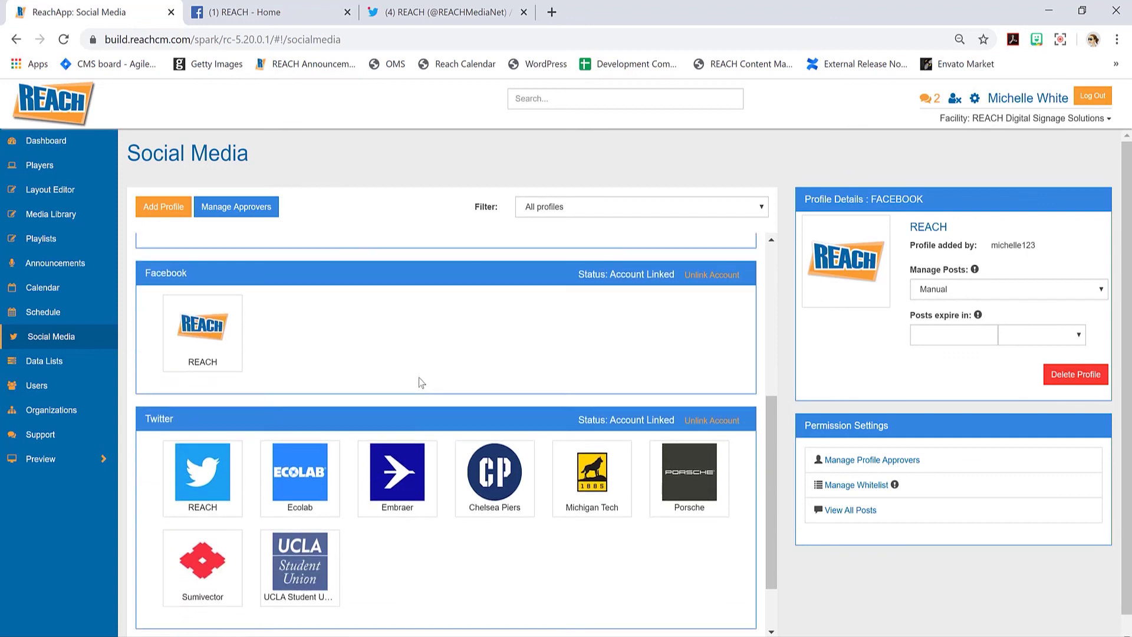